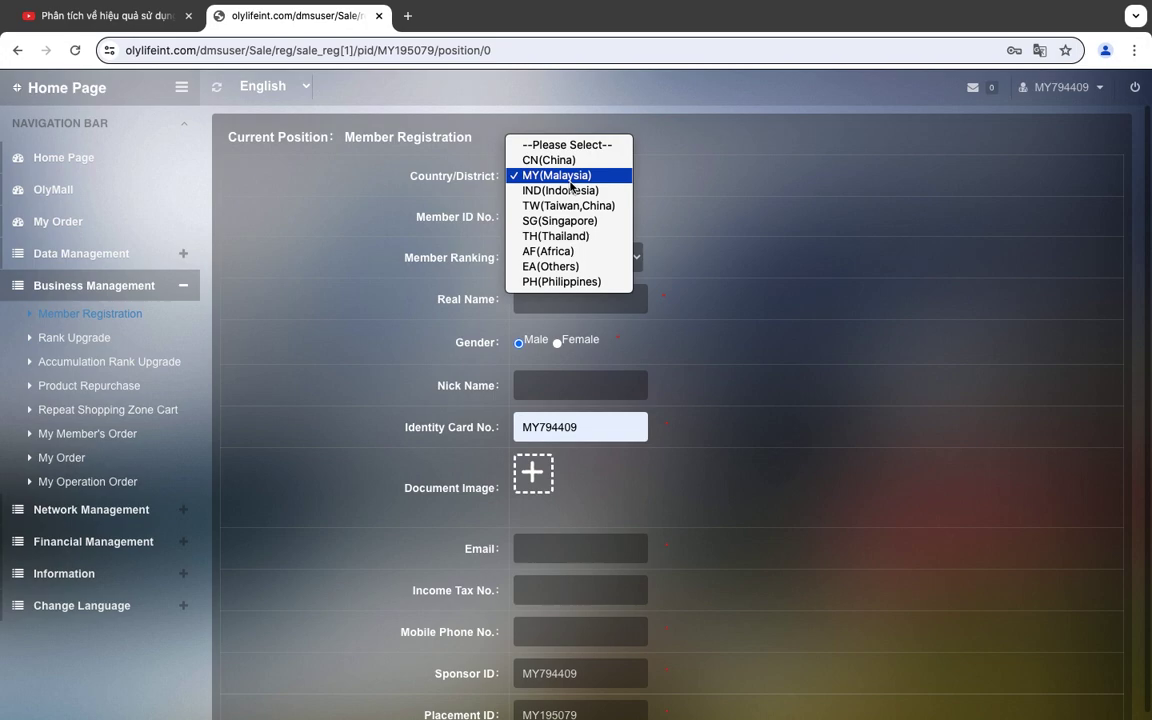
Choose MY(Malaysia) as Country/District and P3-Leader as Member Ranking on the registration form.
{"action": "left_click", "coordinate": [568, 177]}
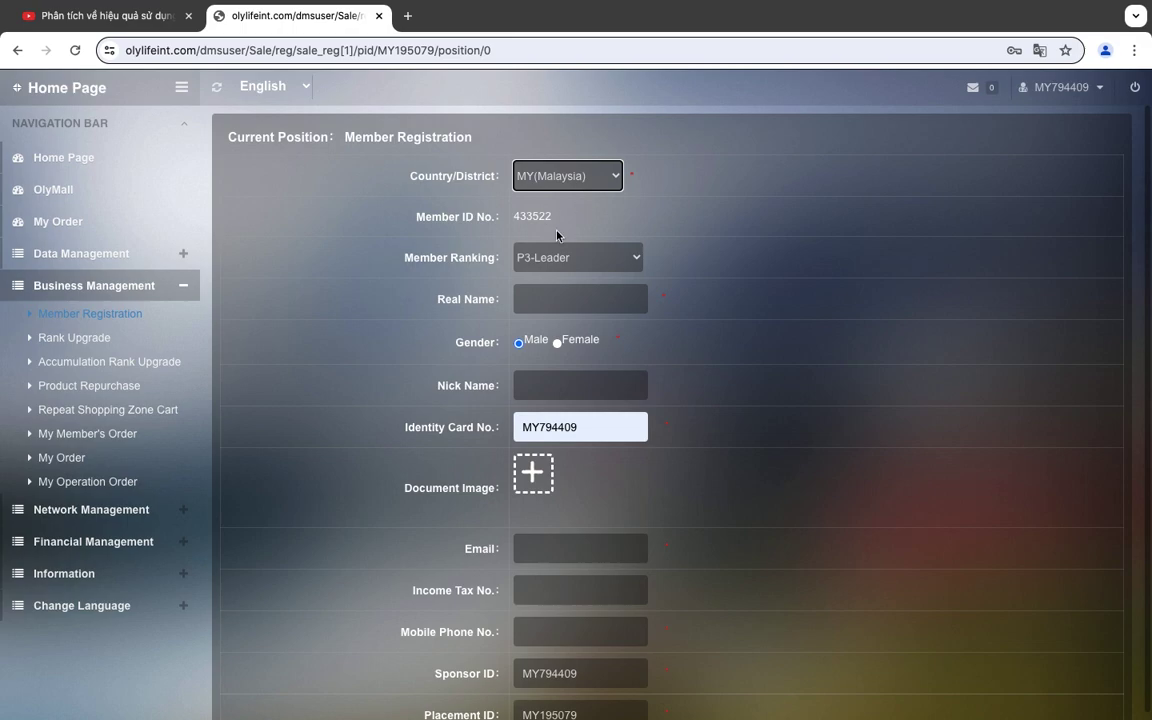
{"action": "left_click", "coordinate": [562, 258]}
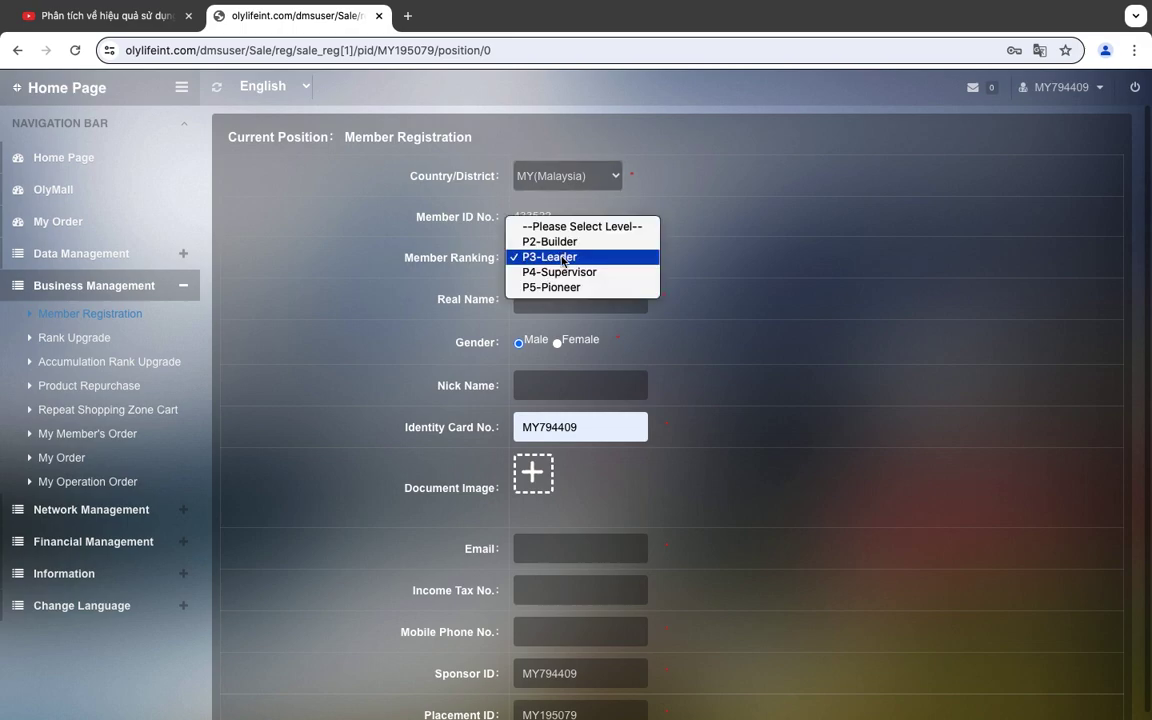
{"action": "left_click", "coordinate": [563, 260]}
Start typing the member's name into Real Name, correcting mistyped letters along the way.
{"action": "left_click", "coordinate": [559, 294]}
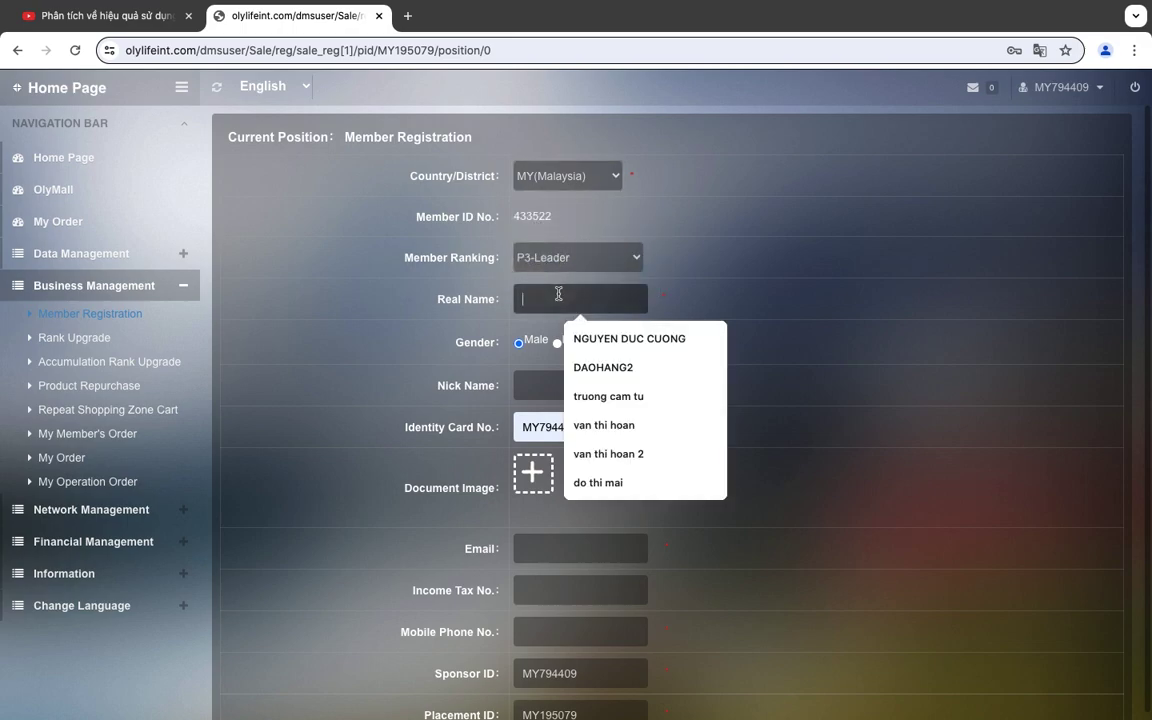
{"action": "type", "text": "QUẢNGG NG"}
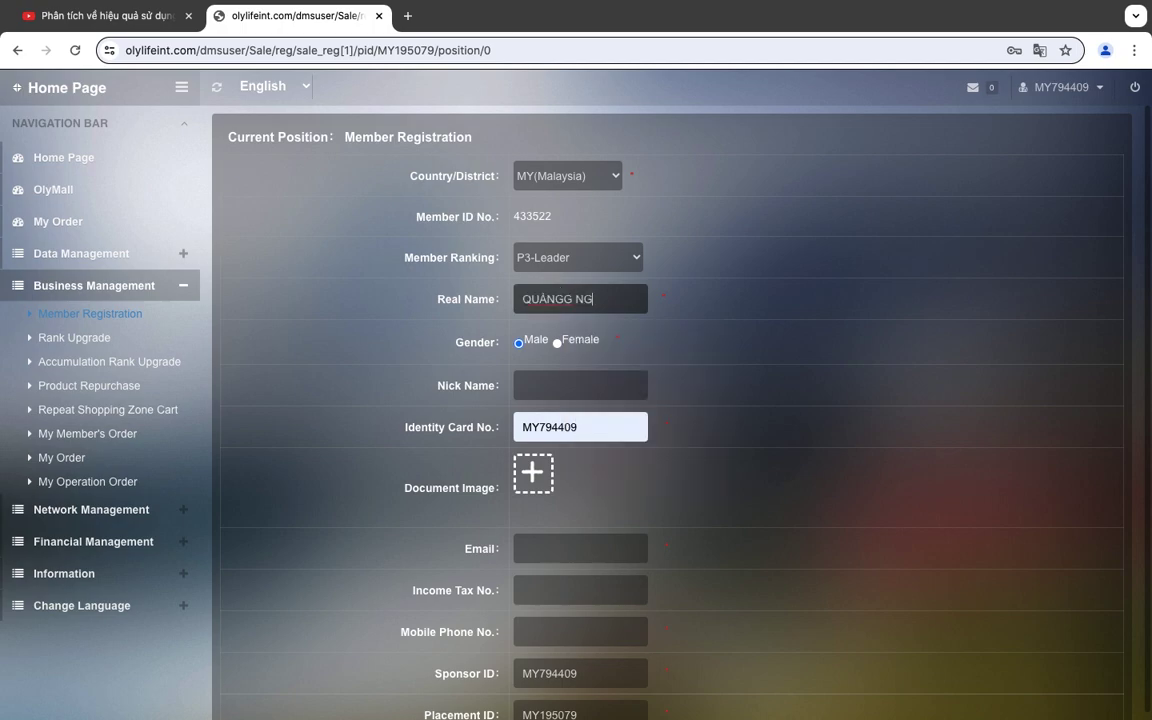
{"action": "key", "text": "BackSpace"}
{"action": "key", "text": "BackSpace"}
{"action": "key", "text": "BackSpace"}
{"action": "type", "text": "N"}
{"action": "key", "text": "BackSpace"}
{"action": "key", "text": "BackSpace"}
{"action": "key", "text": "BackSpace"}
{"action": "key", "text": "BackSpace"}
{"action": "key", "text": "BackSpace"}
{"action": "type", "text": "ANG"}
{"action": "type", "text": "G NGAII "}
{"action": "type", "text": "NGA"}
{"action": "type", "text": "1NGNG"}
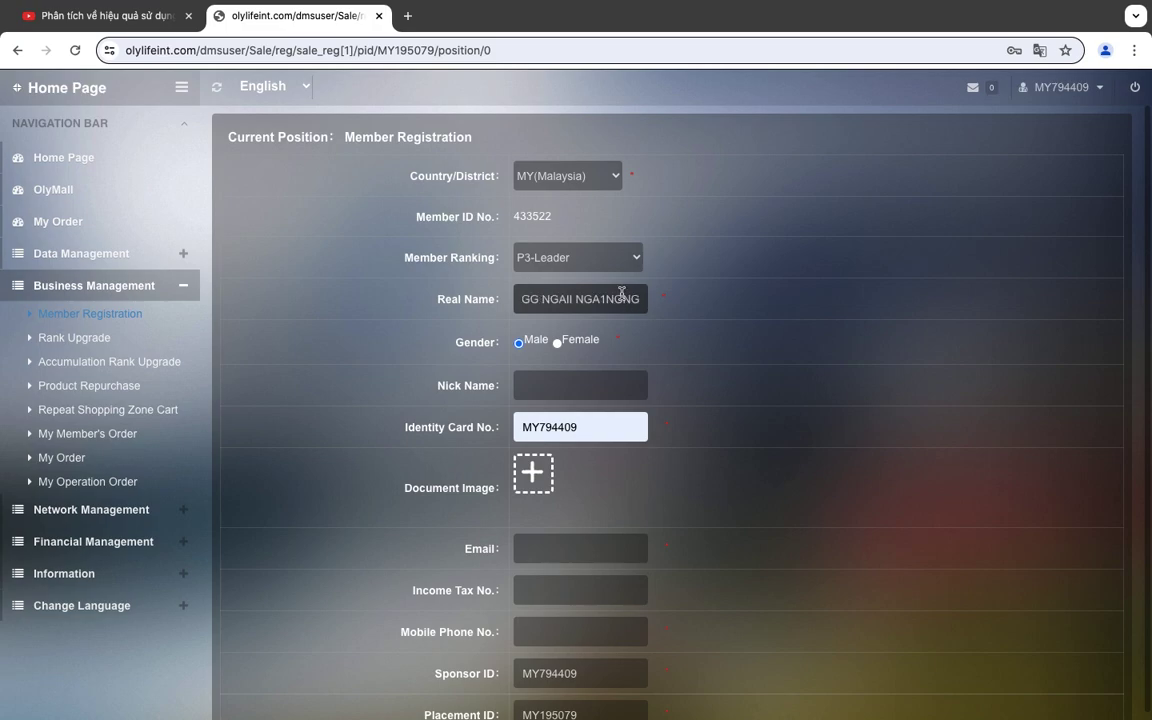
Clear the garbled Real Name text and retype the member's name.
{"action": "key", "text": "ctrl+a"}
{"action": "type", "text": "NG"}
{"action": "key", "text": "BackSpace"}
{"action": "key", "text": "BackSpace"}
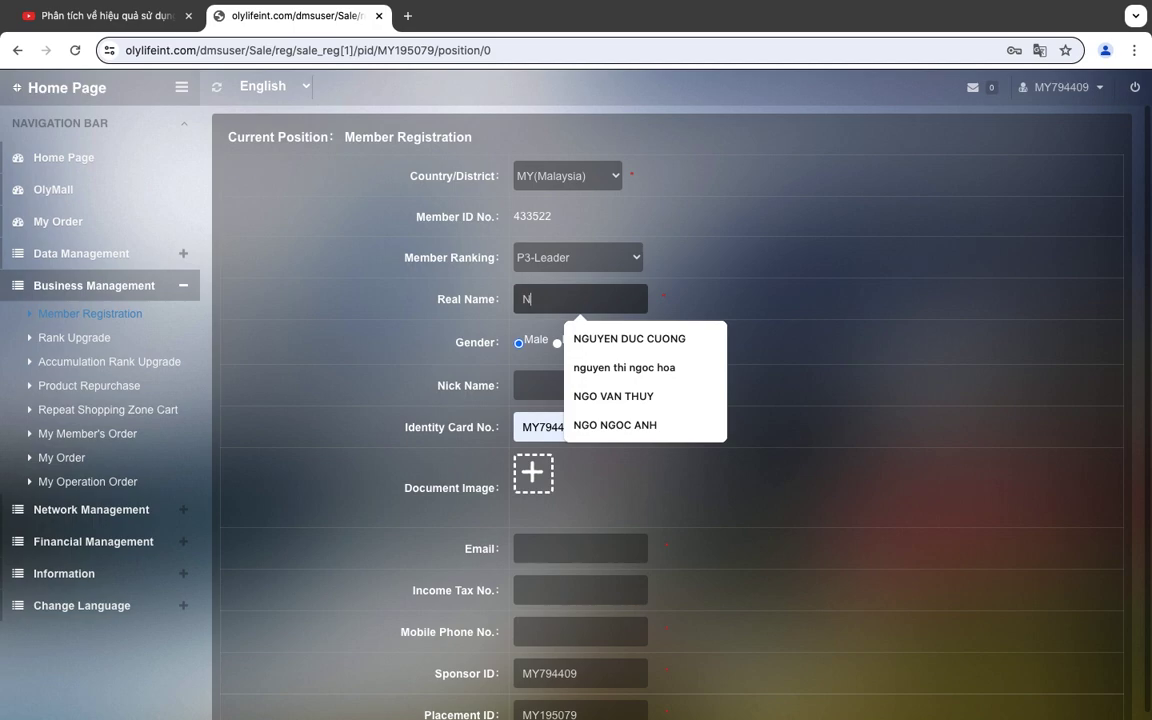
{"action": "type", "text": "QUANG"}
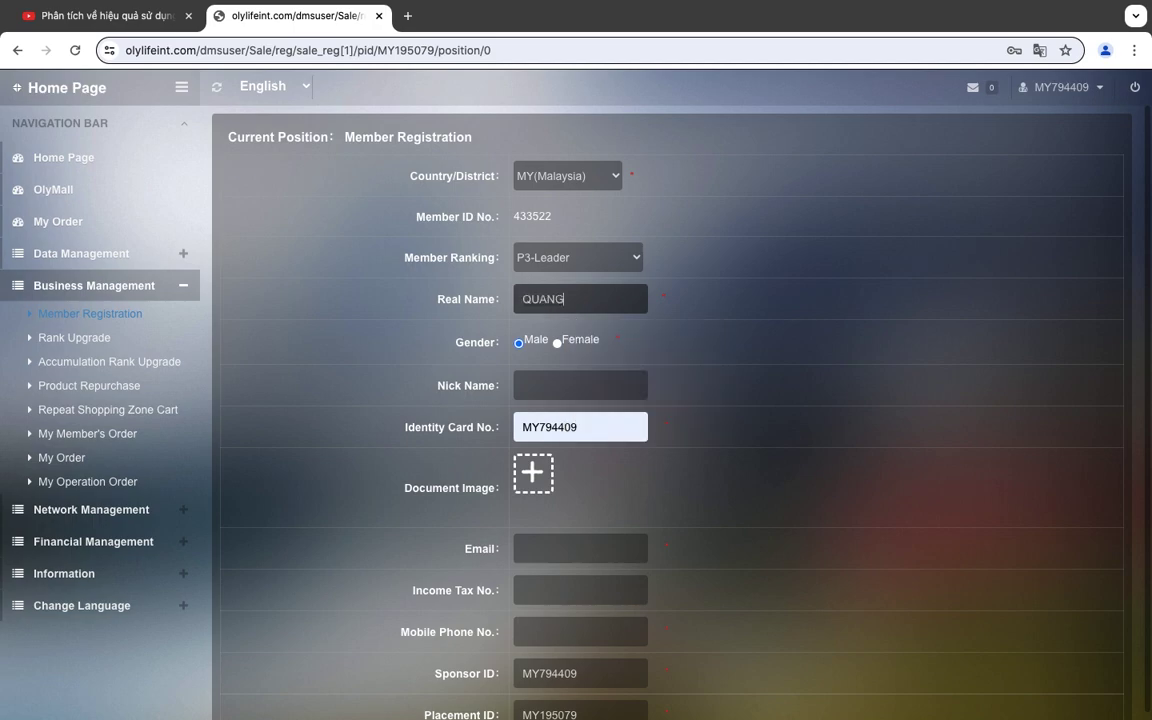
{"action": "type", "text": " NGAII NG"}
{"action": "left_click_drag", "start_coordinate": [625, 294], "coordinate": [596, 296]}
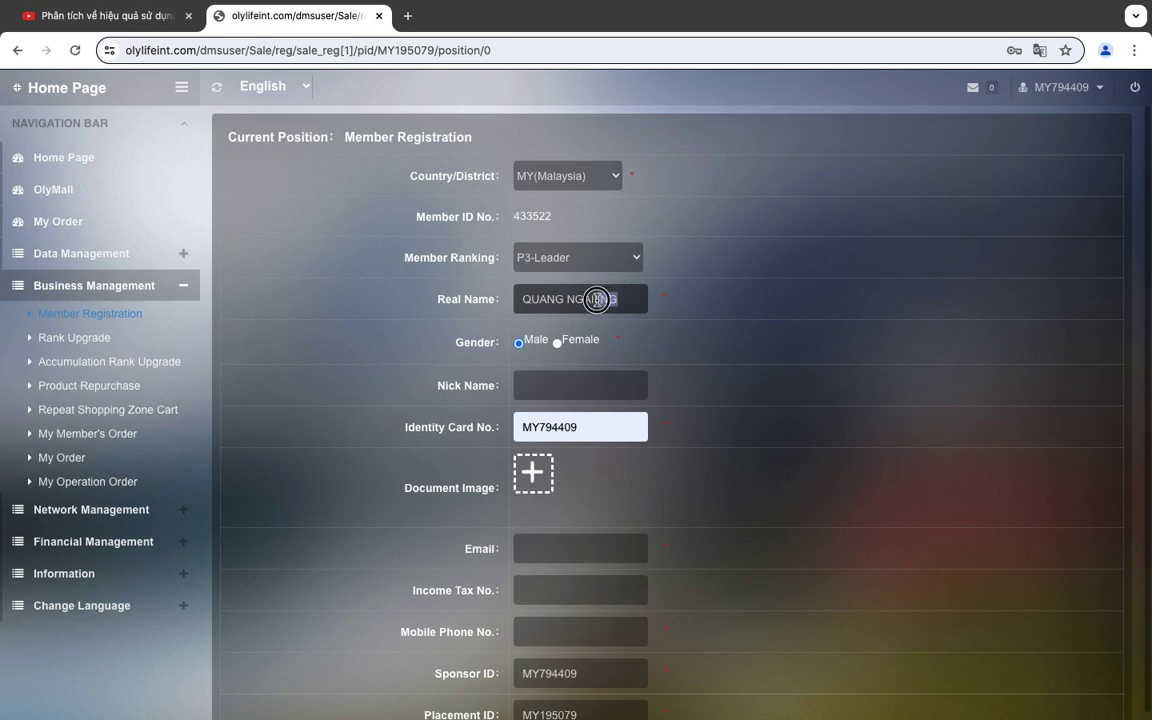
{"action": "key", "text": "BackSpace"}
{"action": "type", "text": "I NGAI1NGA"}
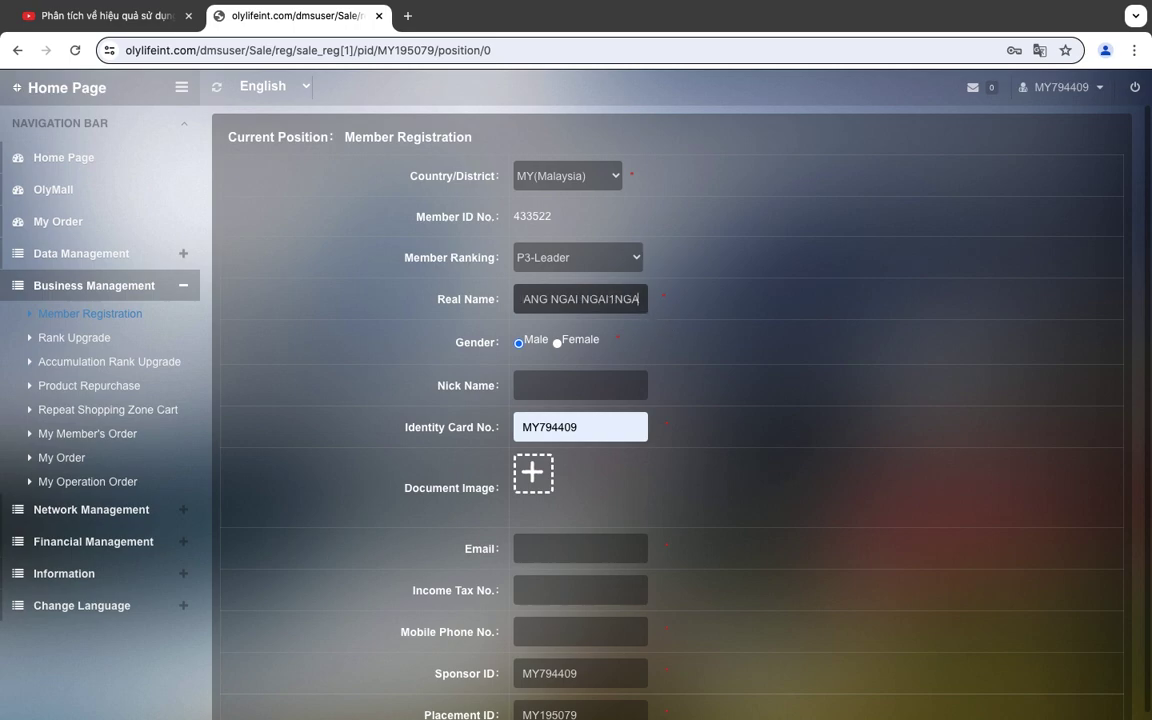
{"action": "key", "text": "ctrl+a"}
{"action": "key", "text": "BackSpace"}
{"action": "type", "text": "QUANGG"}
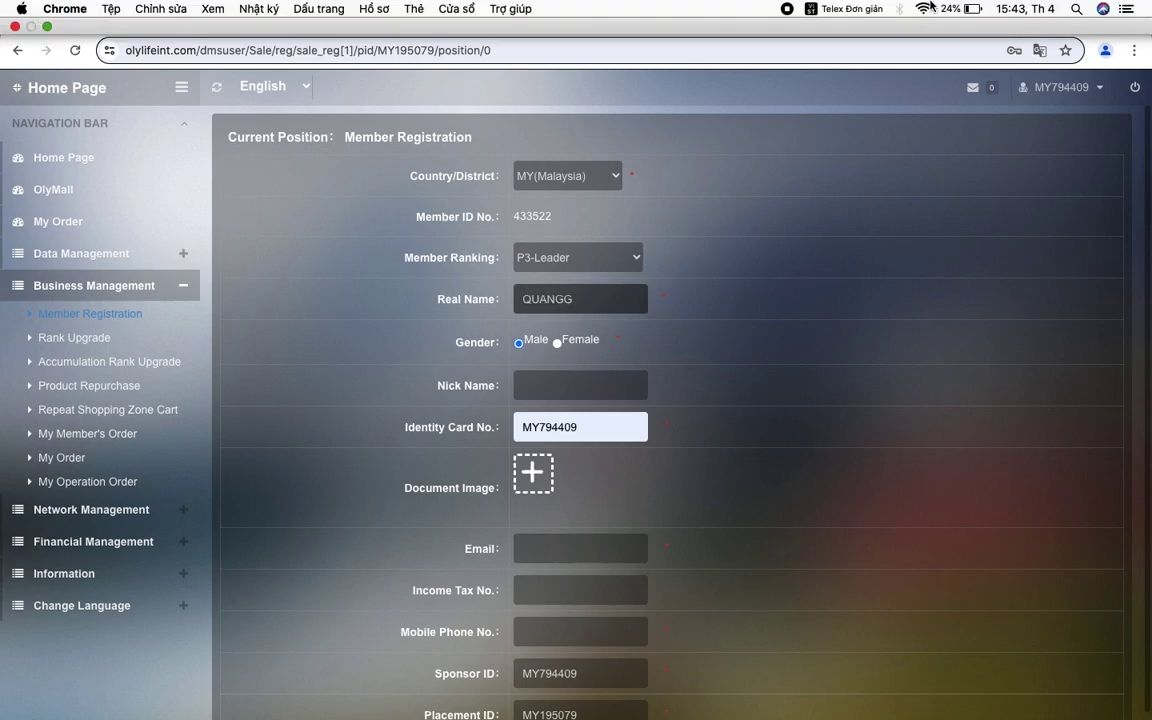
Check the Telex input menu, then replace the Real Name text with the member's corrected full name.
{"action": "left_click", "coordinate": [850, 8]}
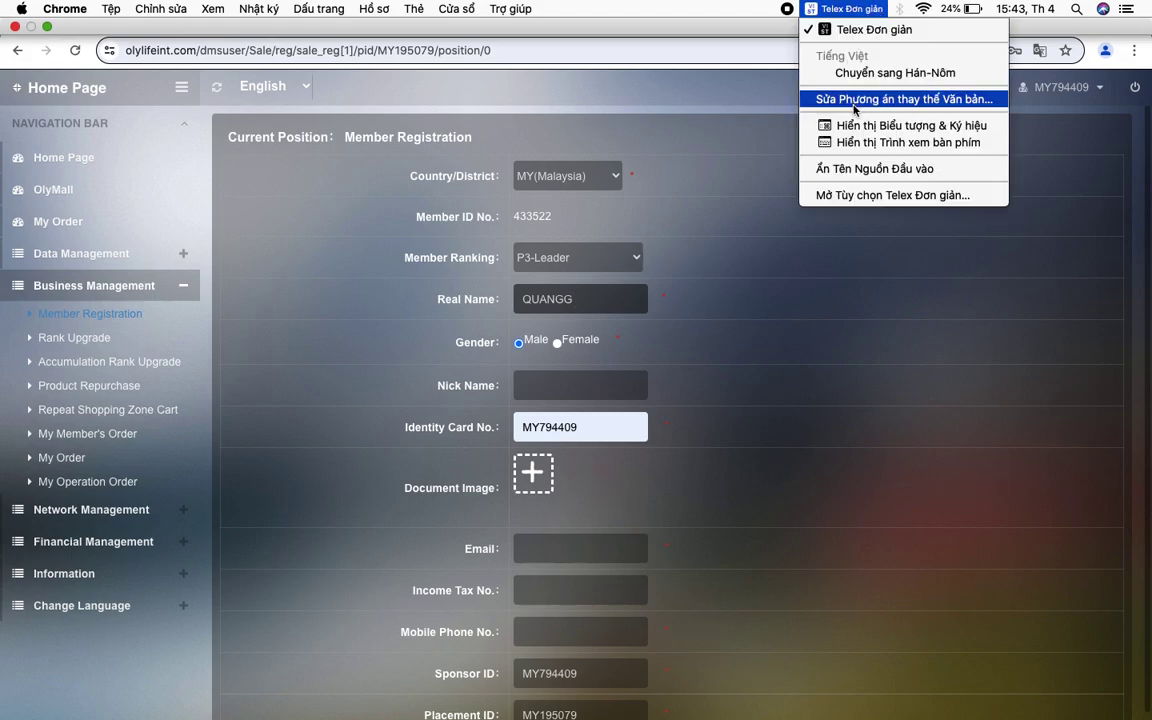
{"action": "left_click", "coordinate": [850, 9]}
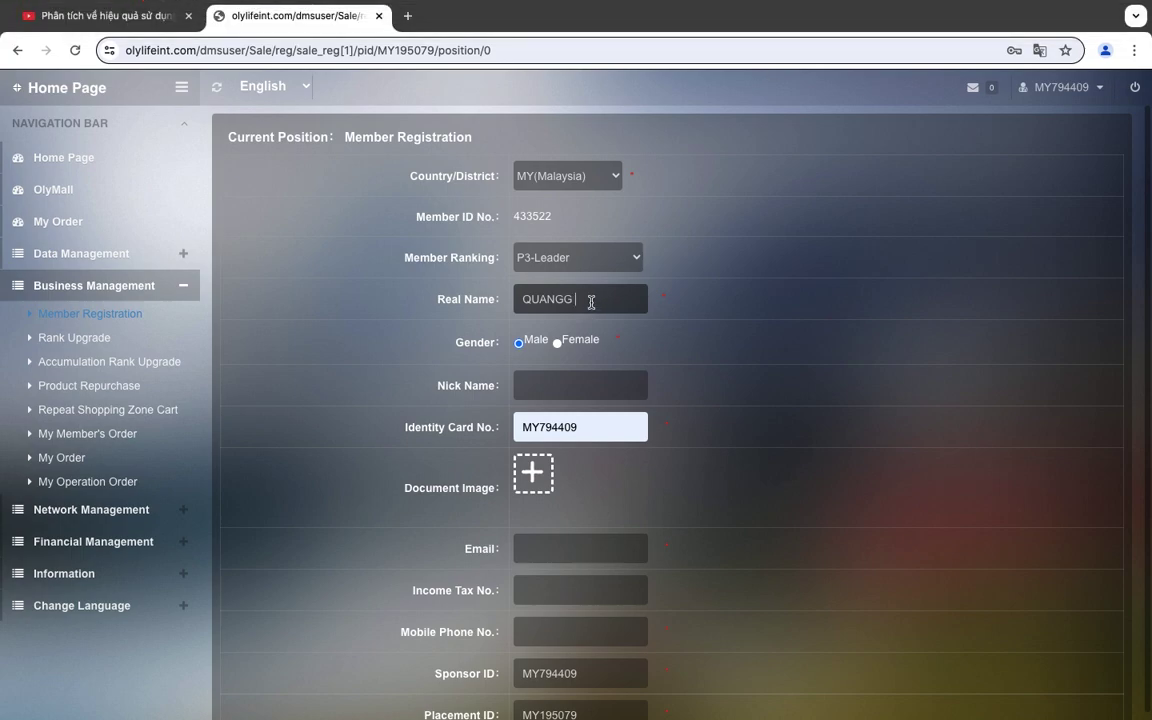
{"action": "left_click_drag", "start_coordinate": [589, 302], "coordinate": [458, 292]}
{"action": "key", "text": "BackSpace"}
{"action": "type", "text": "NG"}
{"action": "key", "text": "BackSpace"}
{"action": "key", "text": "BackSpace"}
{"action": "type", "text": "QUANG NGAI 1"}
Set gender to Female, enter a Nick Name matching the real name, and type the identity card number.
{"action": "left_click", "coordinate": [558, 343]}
{"action": "left_click", "coordinate": [548, 386]}
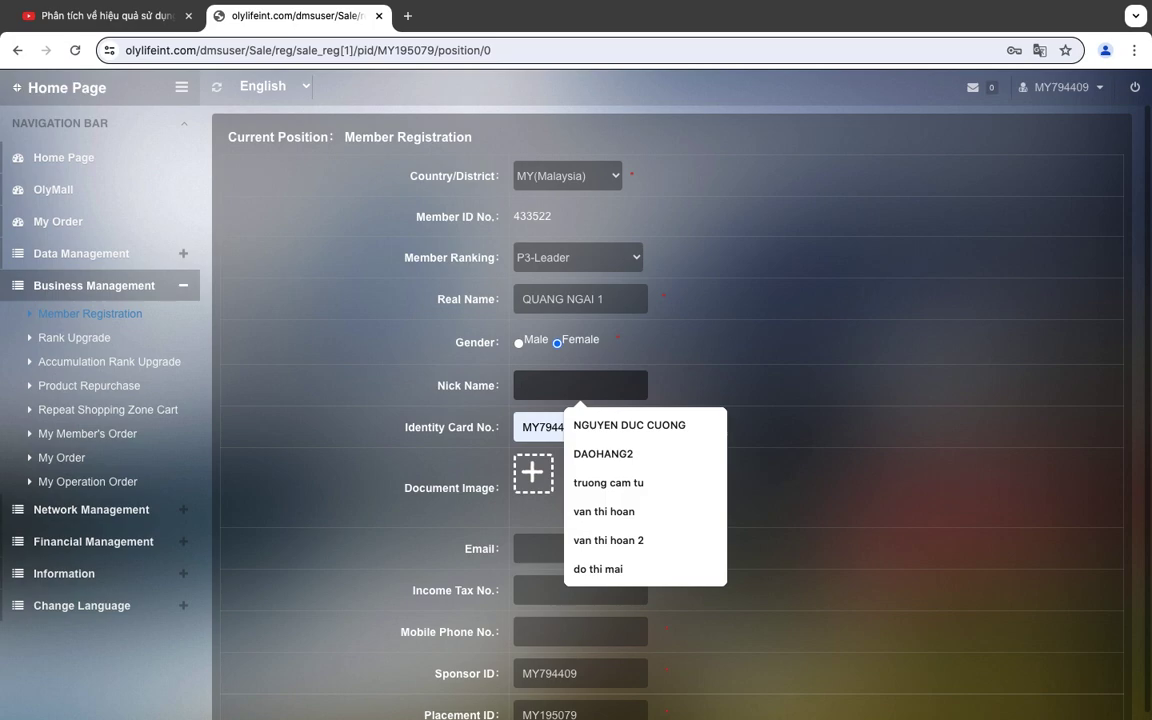
{"action": "key", "text": "Escape"}
{"action": "type", "text": "QUANG NGAI "}
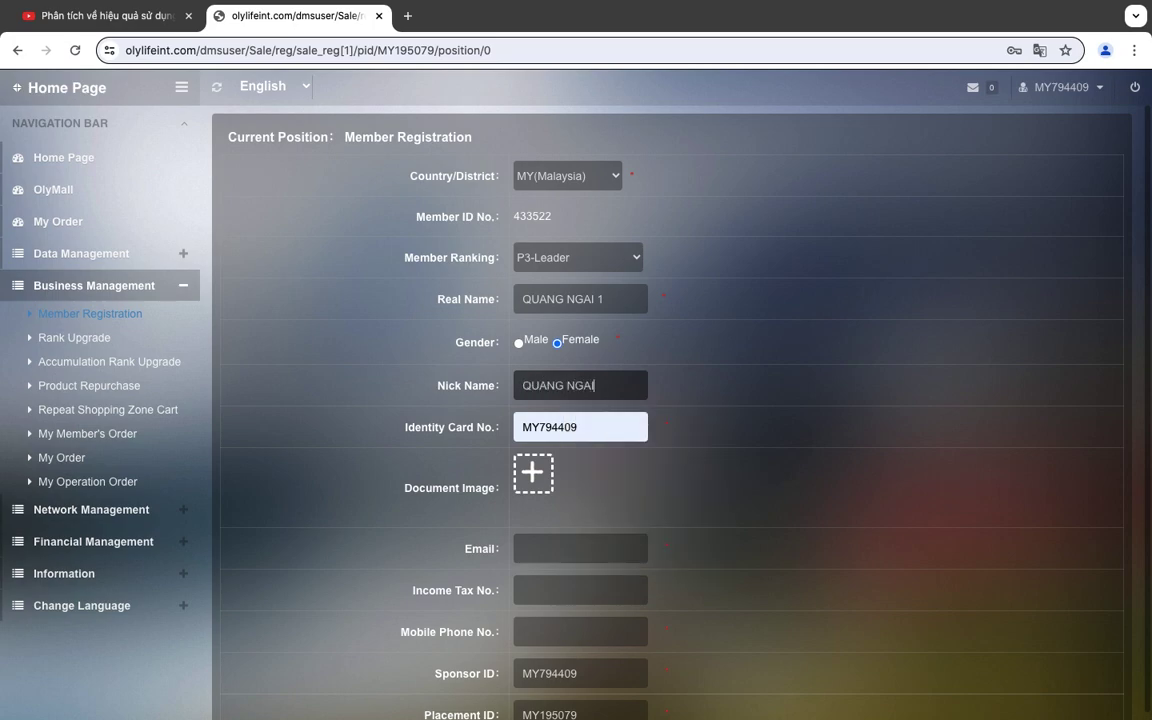
{"action": "type", "text": "1"}
{"action": "key", "text": "Tab"}
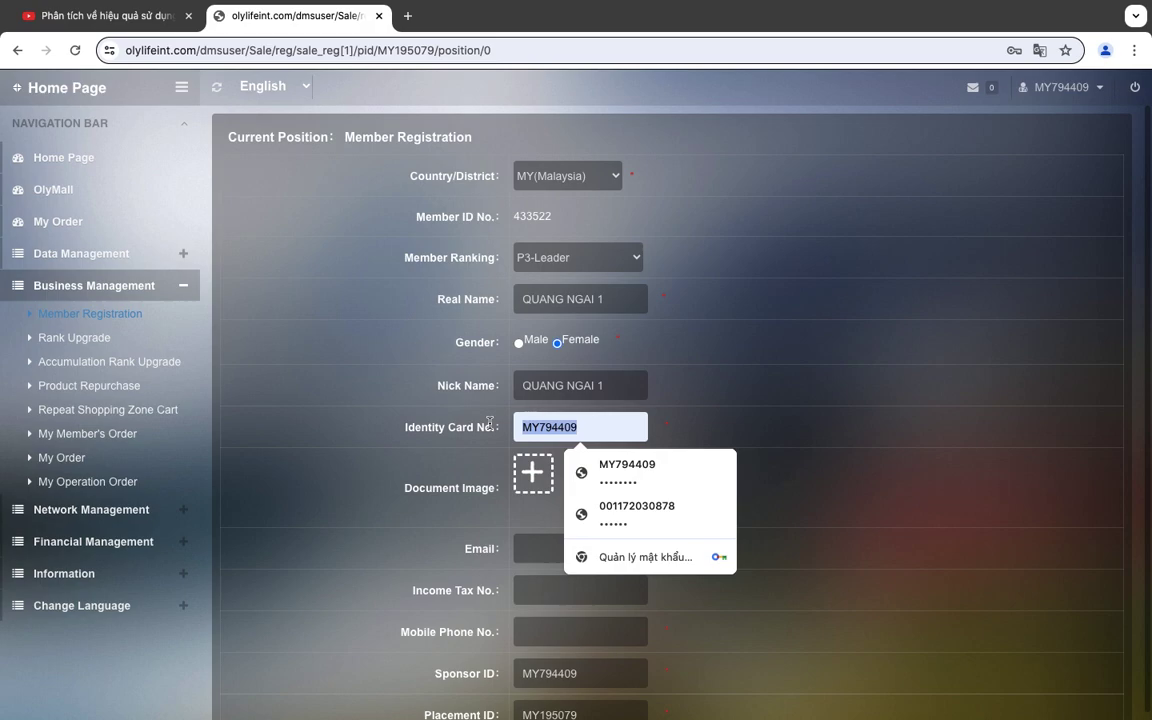
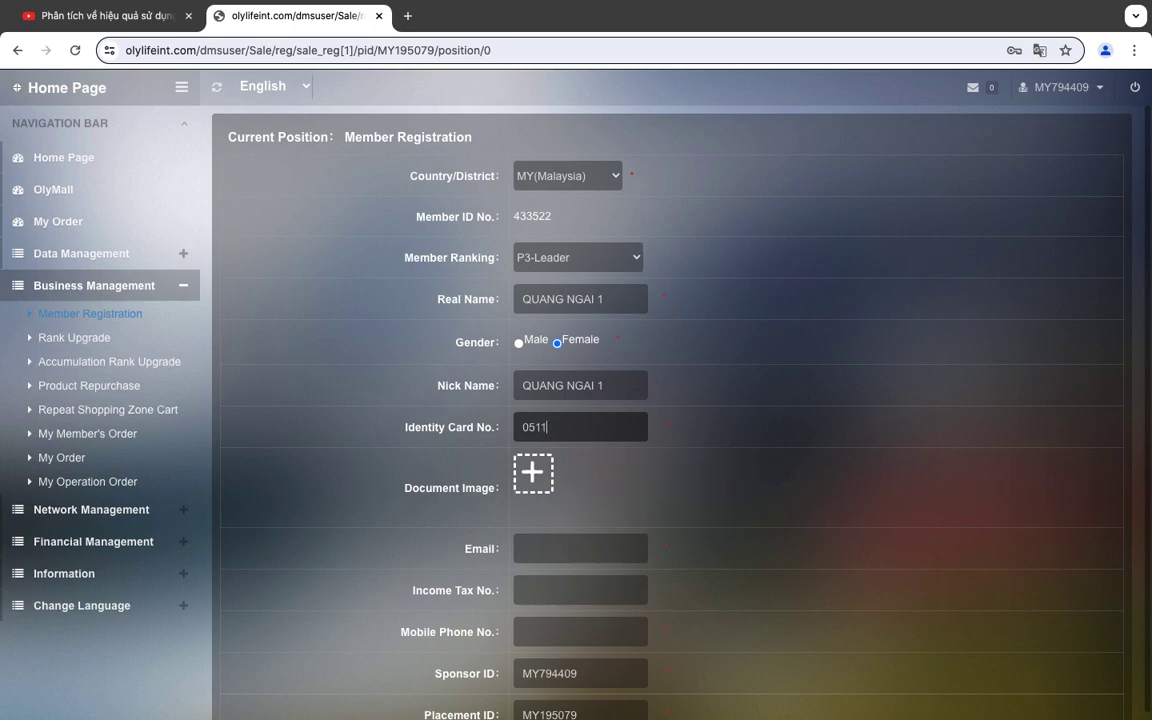
Fill in the member's e-mail address and mobile phone number.
{"action": "left_click", "coordinate": [545, 553]}
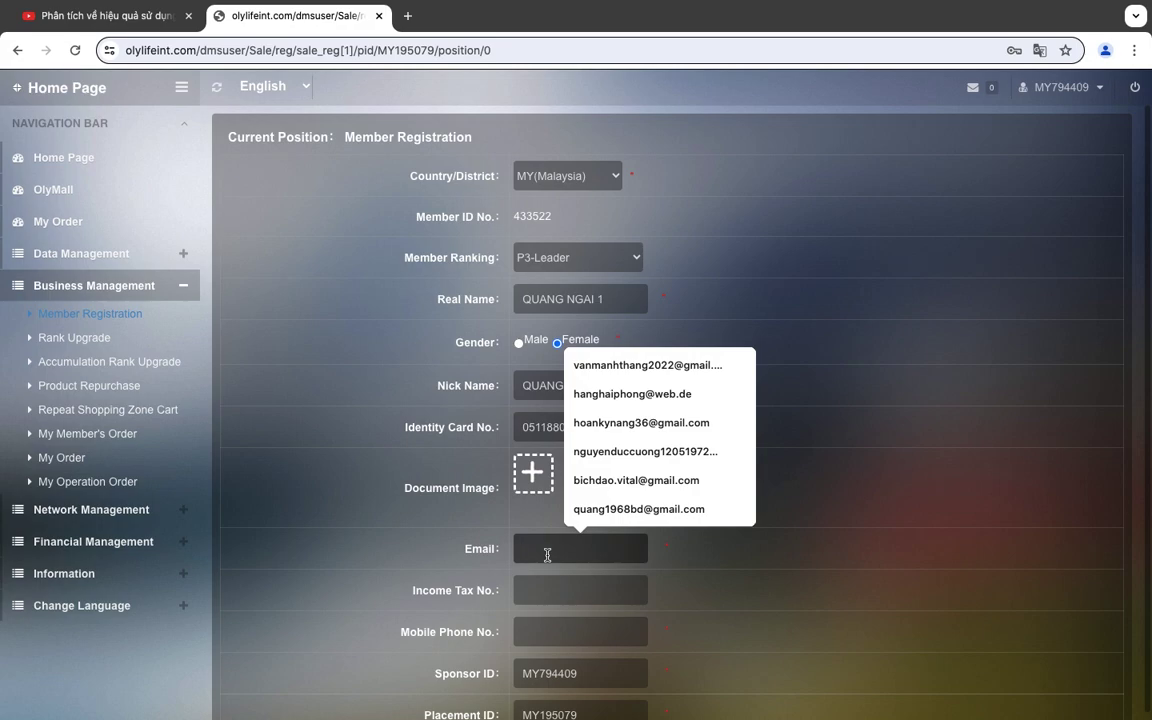
{"action": "type", "text": "BINH"}
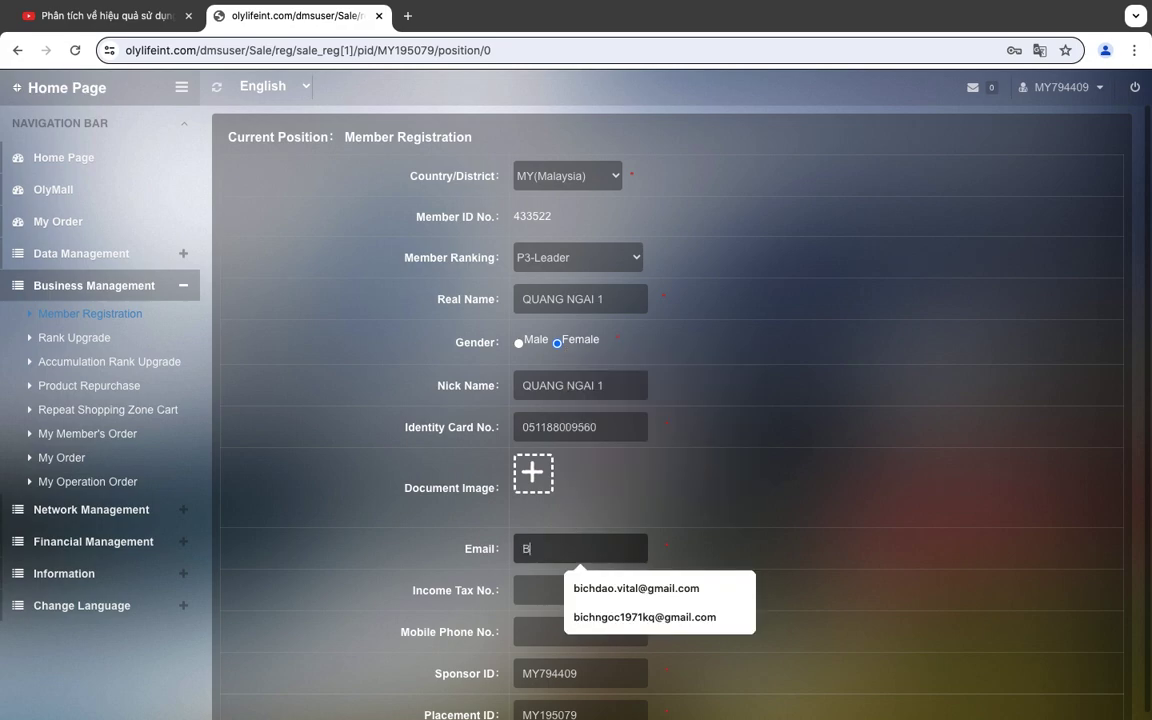
{"action": "key", "text": "BackSpace"}
{"action": "key", "text": "BackSpace"}
{"action": "key", "text": "BackSpace"}
{"action": "key", "text": "BackSpace"}
{"action": "type", "text": "binh"}
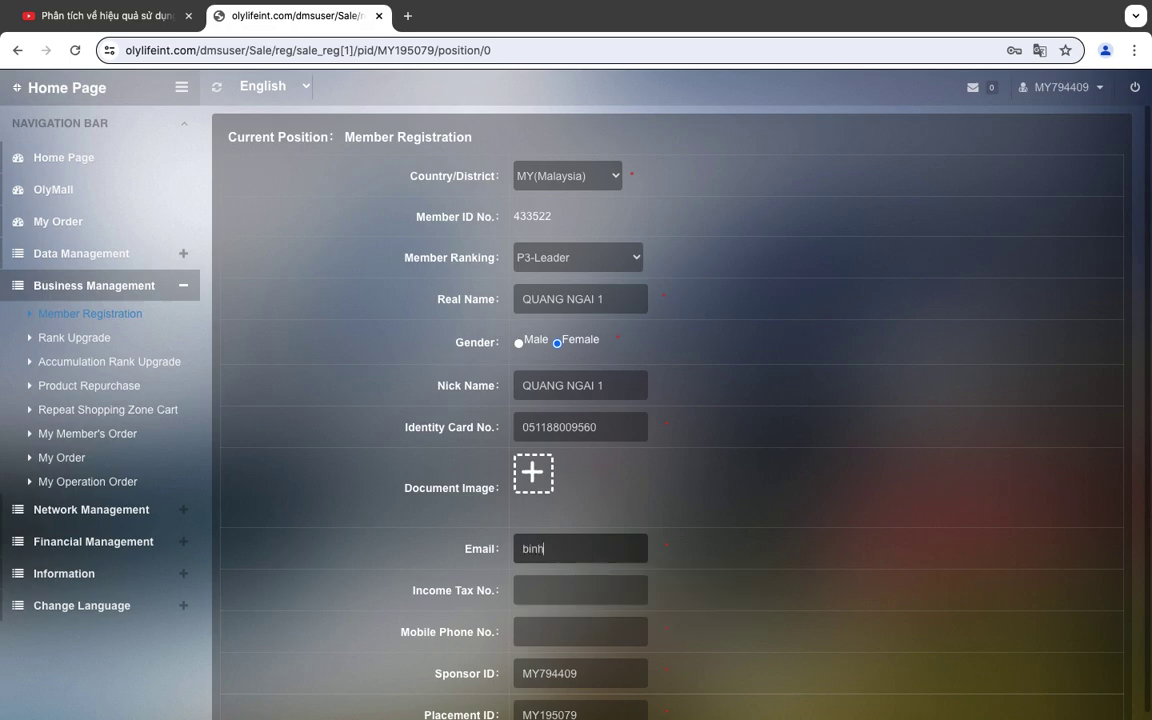
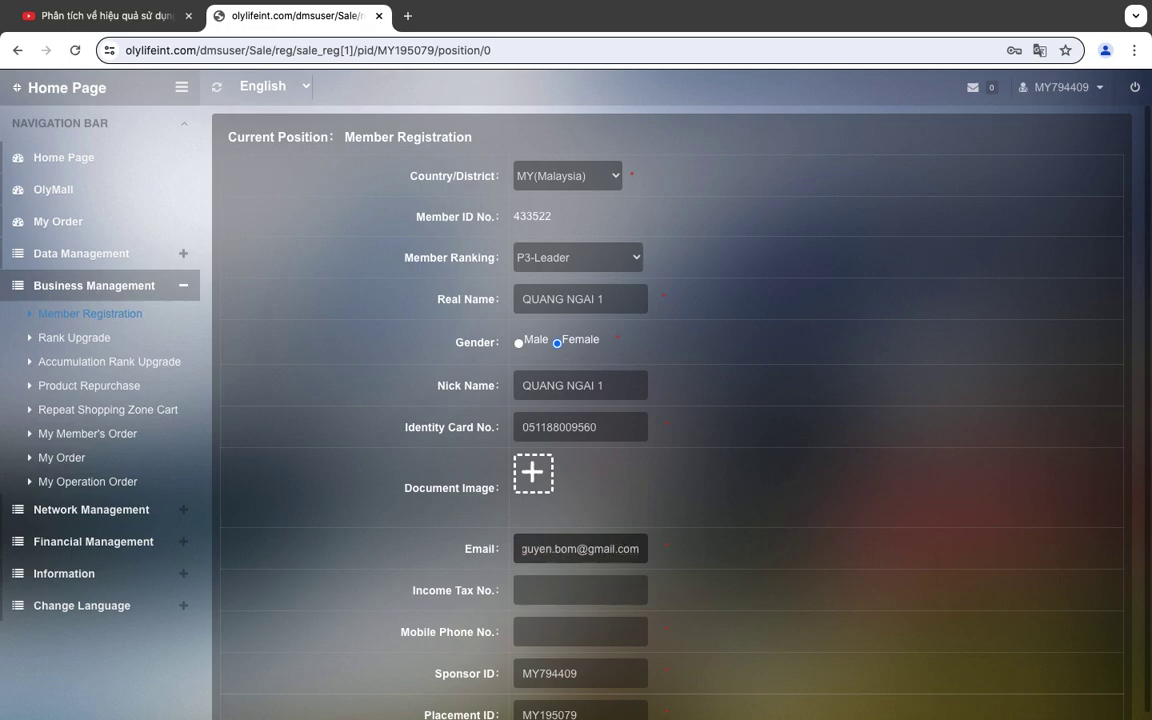
{"action": "left_click", "coordinate": [582, 631]}
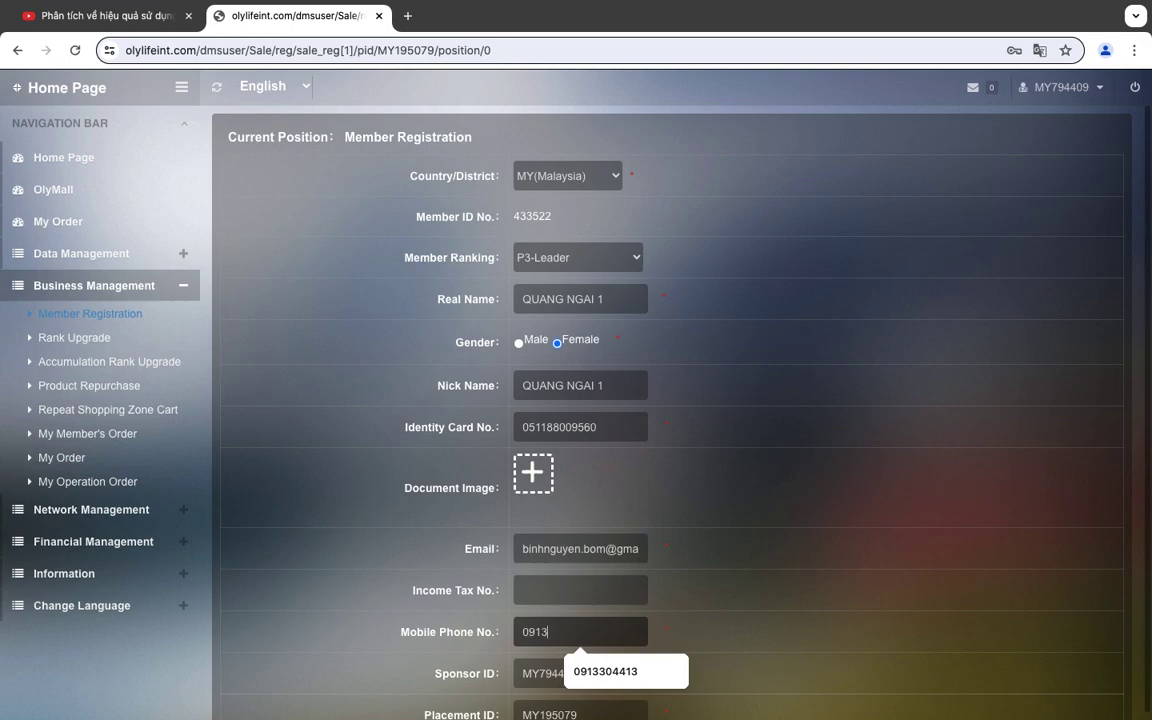
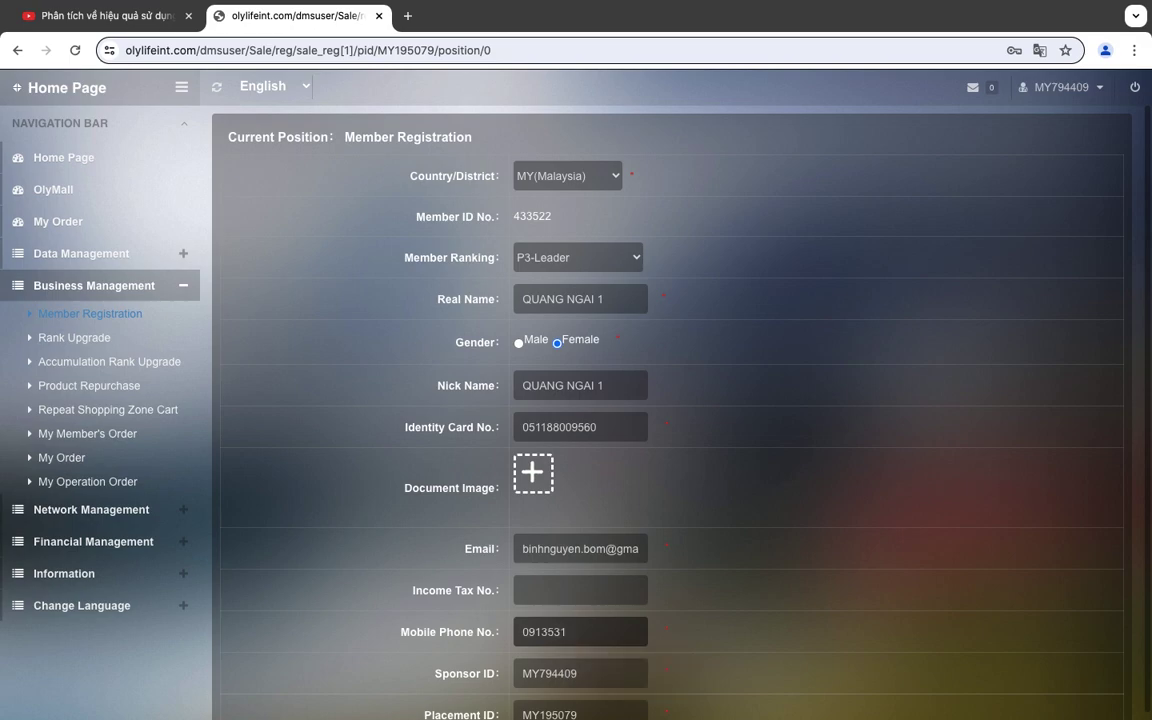
Replace the prefilled Sponsor ID with the new sponsor's member ID and validate it.
{"action": "scroll", "coordinate": [668, 626], "scroll_direction": "down", "scroll_amount": 3}
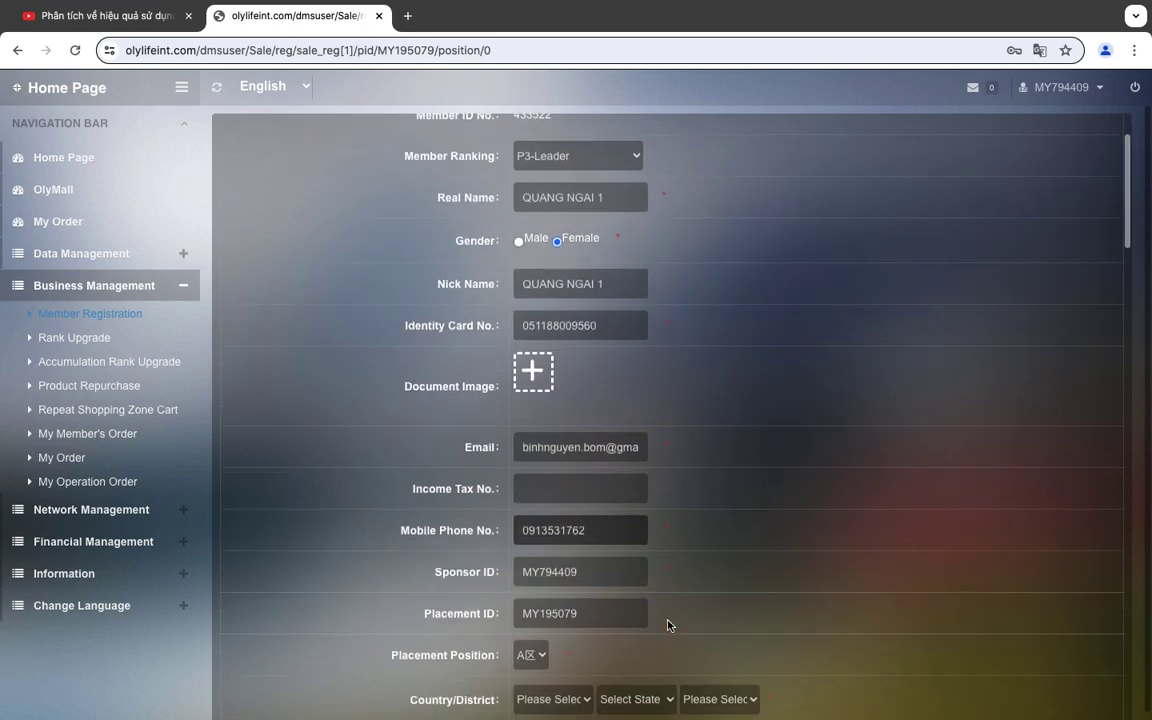
{"action": "left_click", "coordinate": [622, 510]}
{"action": "key", "text": "BackSpace"}
{"action": "key", "text": "BackSpace"}
{"action": "key", "text": "BackSpace"}
{"action": "key", "text": "BackSpace"}
{"action": "key", "text": "BackSpace"}
{"action": "key", "text": "BackSpace"}
{"action": "key", "text": "BackSpace"}
{"action": "key", "text": "BackSpace"}
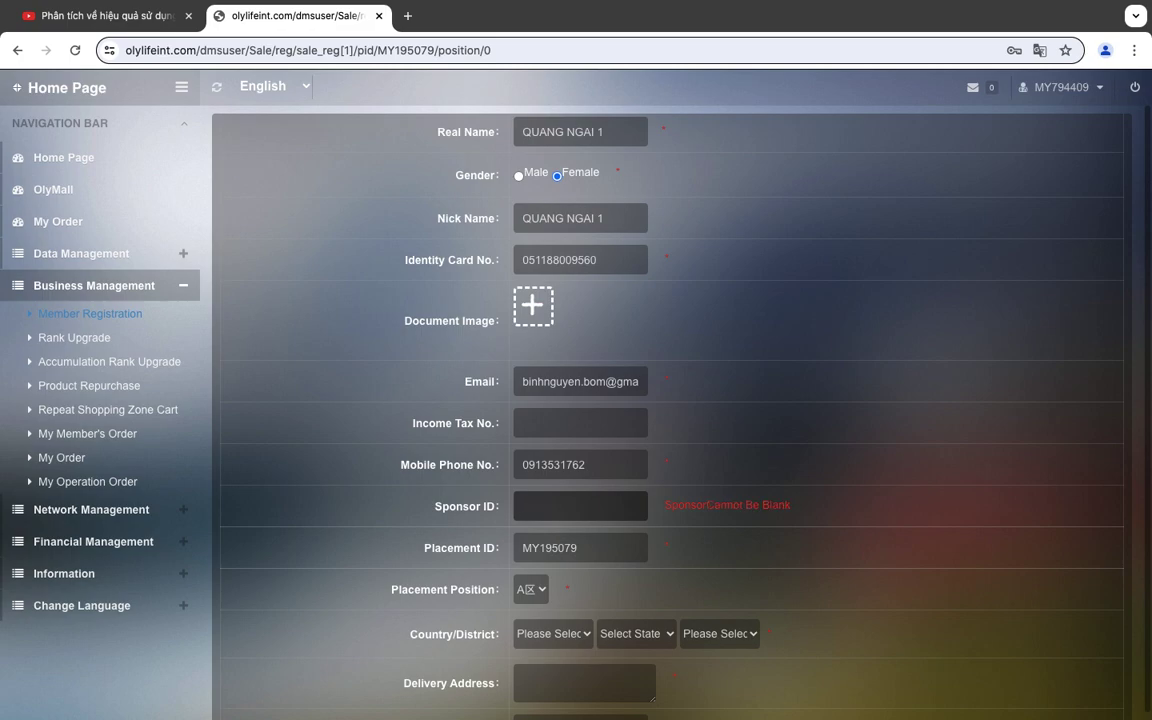
{"action": "type", "text": "MY683671"}
{"action": "left_click", "coordinate": [629, 546]}
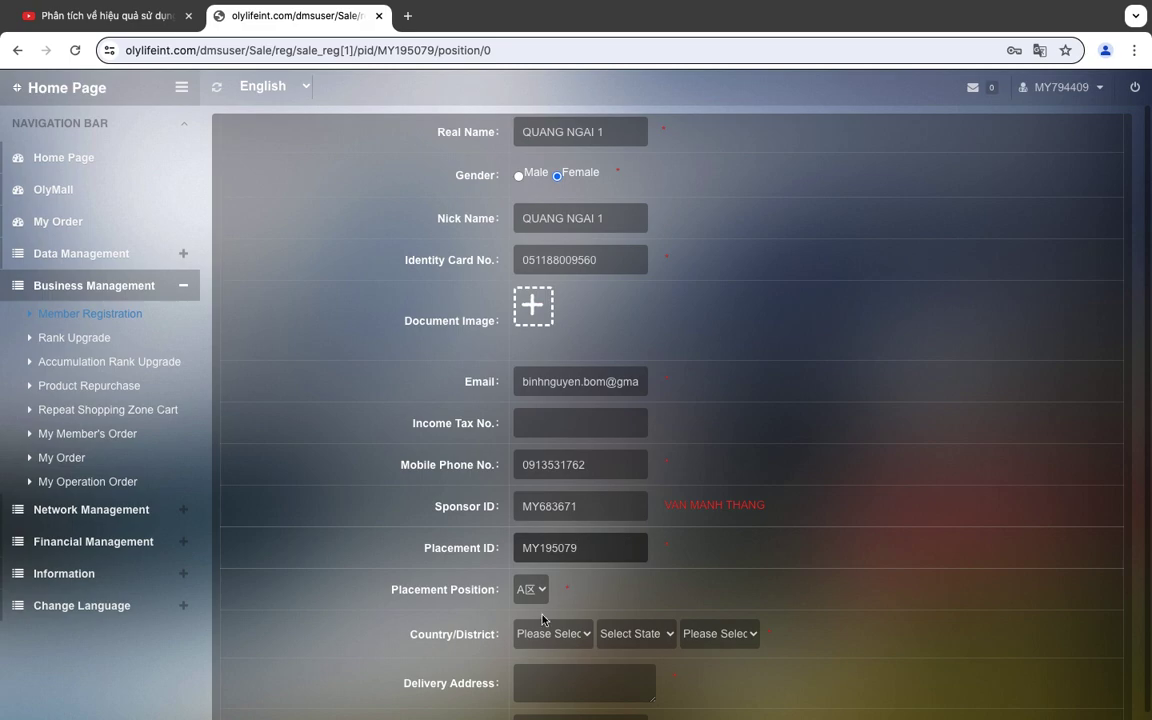
Choose Malaysia as the delivery country and enter the member's delivery address.
{"action": "scroll", "coordinate": [589, 593], "scroll_direction": "down", "scroll_amount": 3}
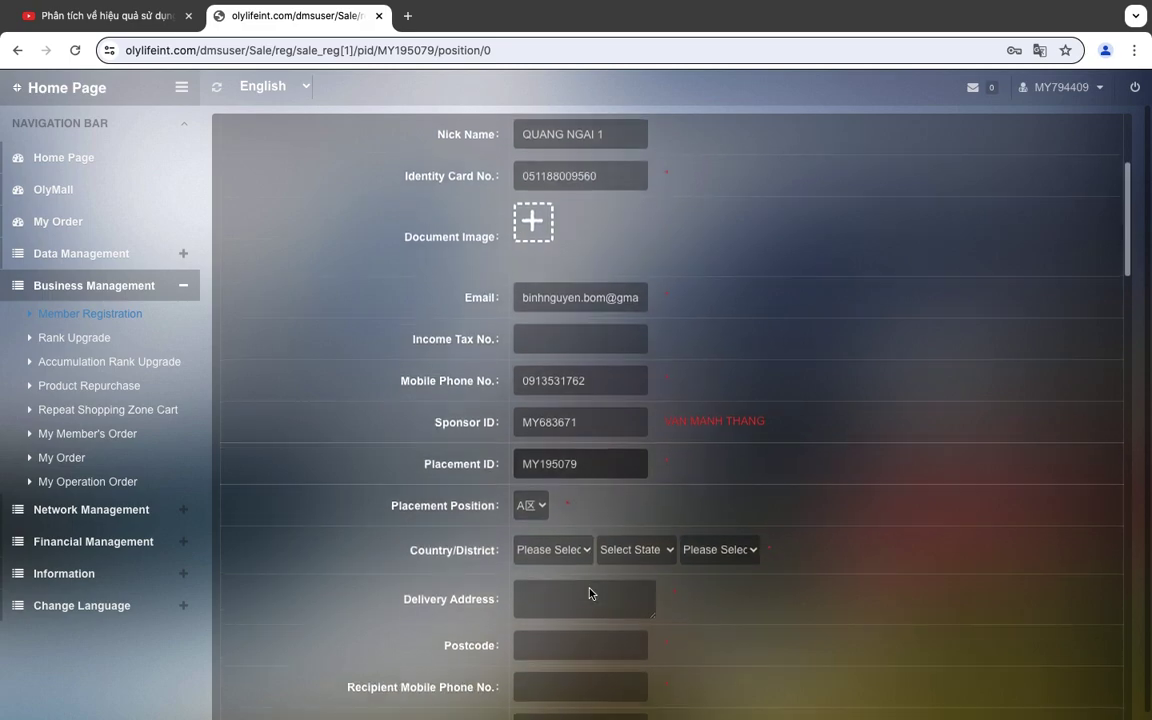
{"action": "left_click", "coordinate": [551, 471]}
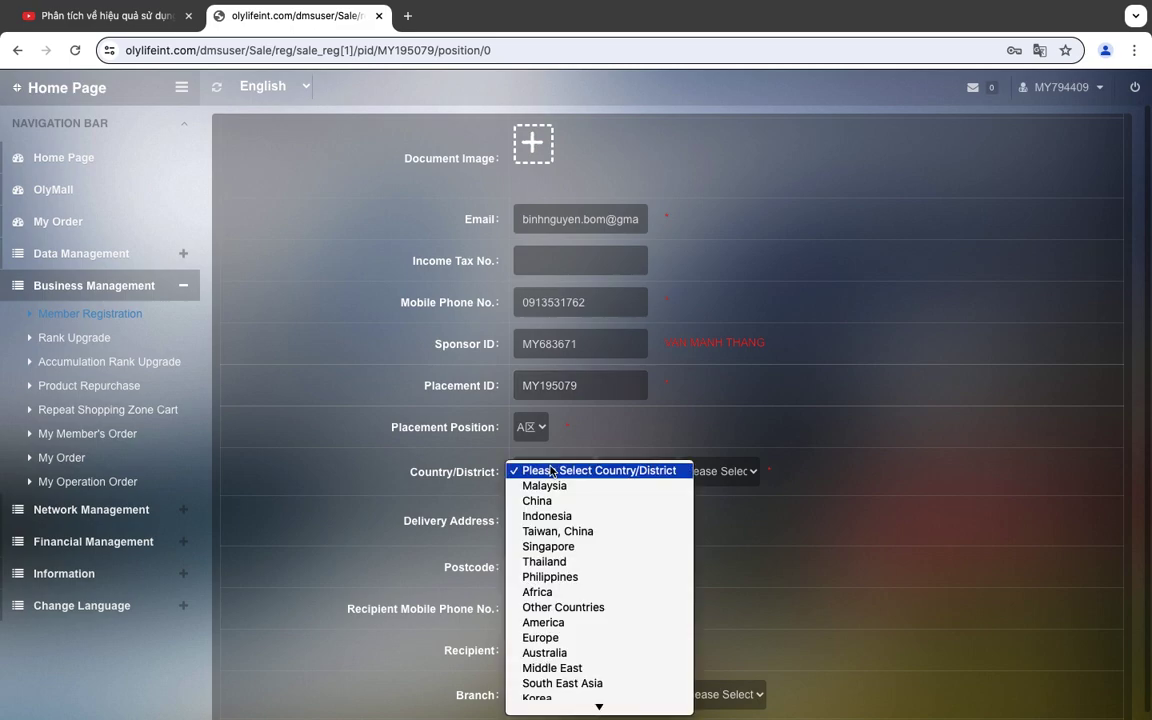
{"action": "left_click", "coordinate": [551, 471]}
{"action": "left_click", "coordinate": [553, 471]}
{"action": "left_click", "coordinate": [545, 486]}
{"action": "left_click", "coordinate": [563, 524]}
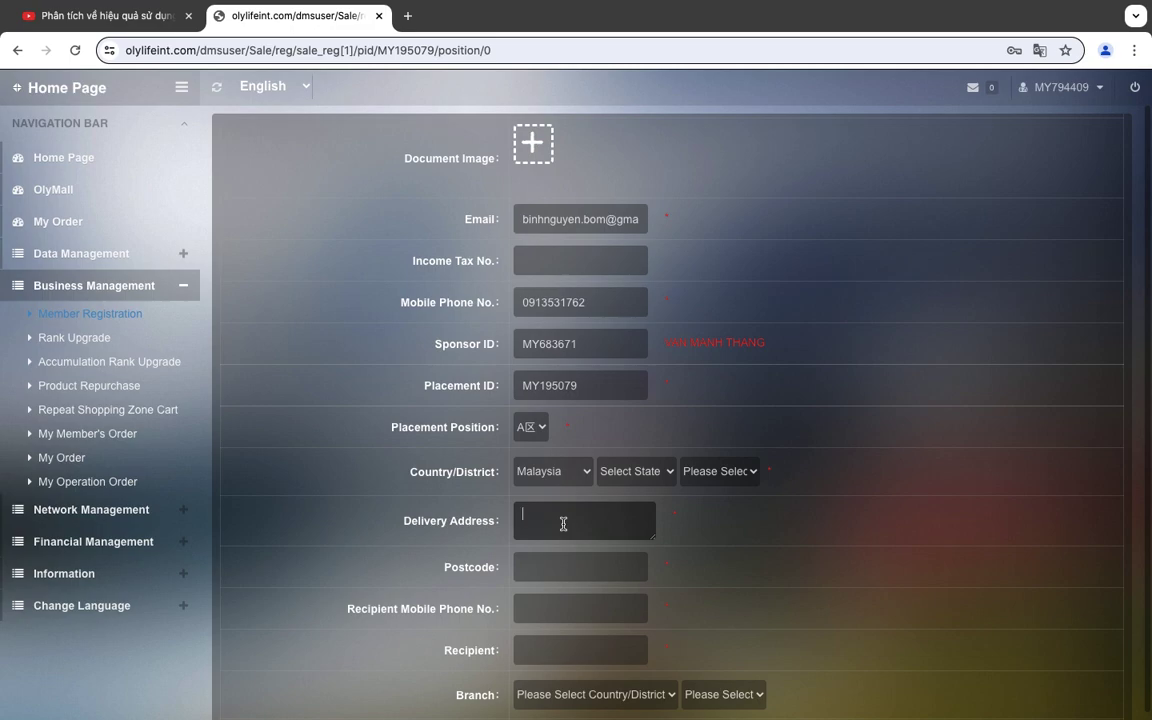
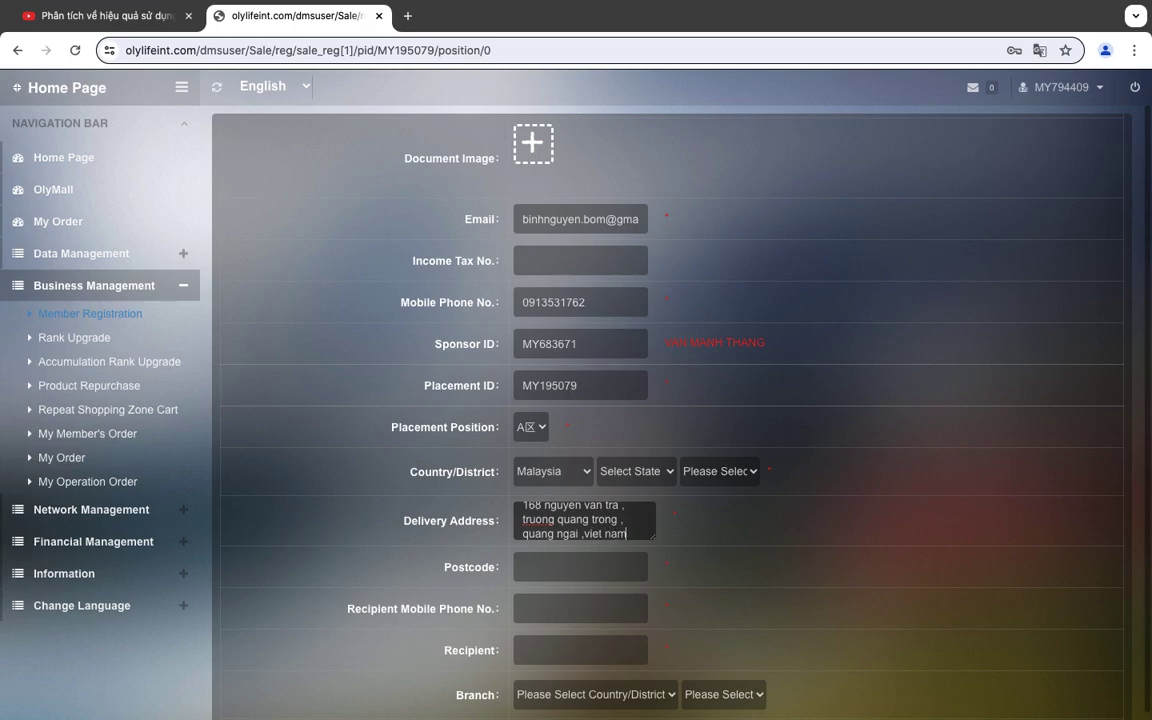
Enter the postcode, the recipient's mobile phone number, and the start of the recipient's name.
{"action": "left_click", "coordinate": [590, 568]}
{"action": "type", "text": "1"}
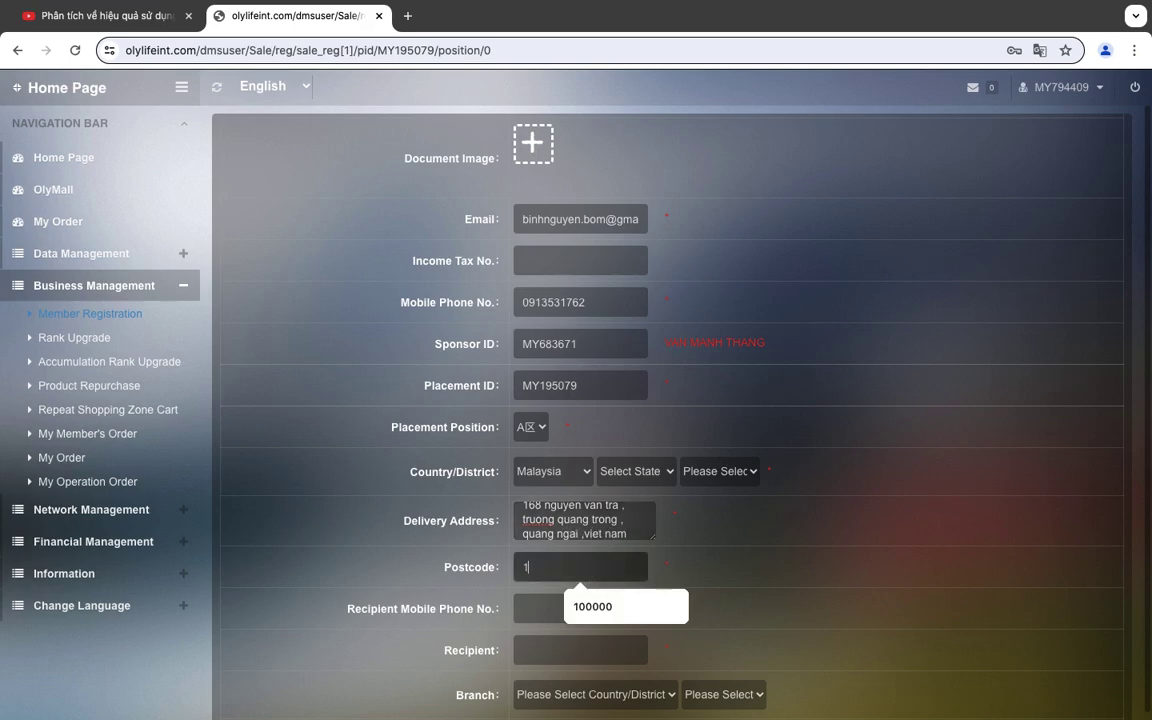
{"action": "type", "text": "00000"}
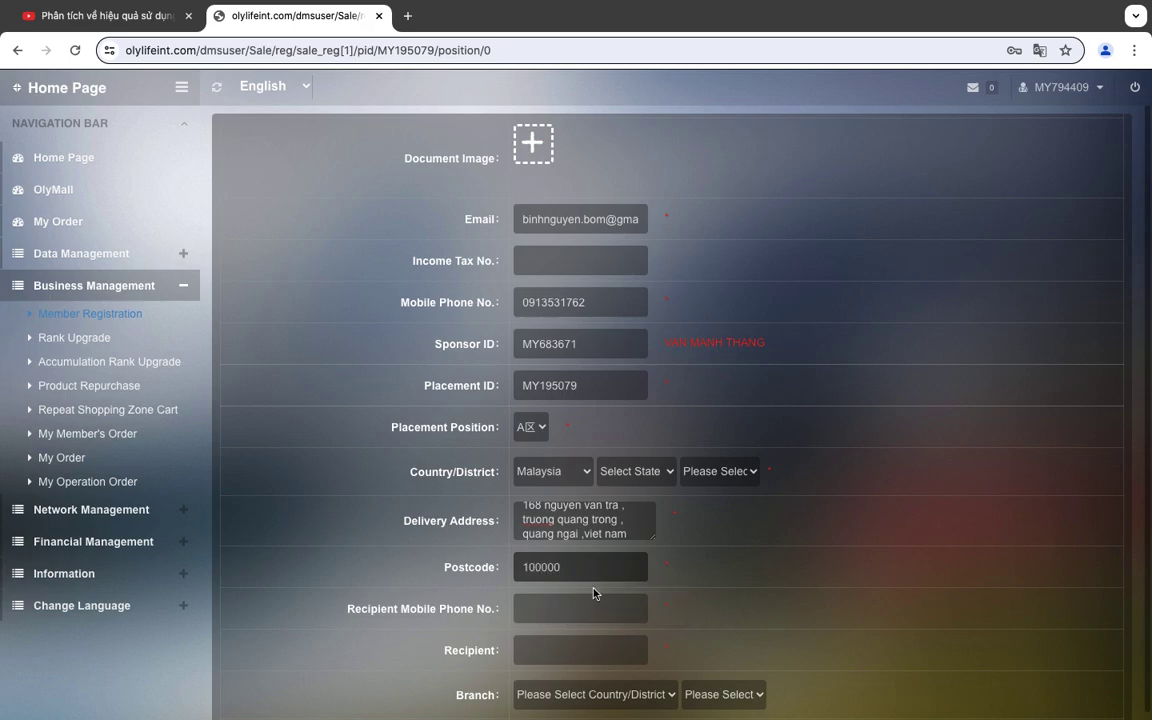
{"action": "left_click", "coordinate": [595, 614]}
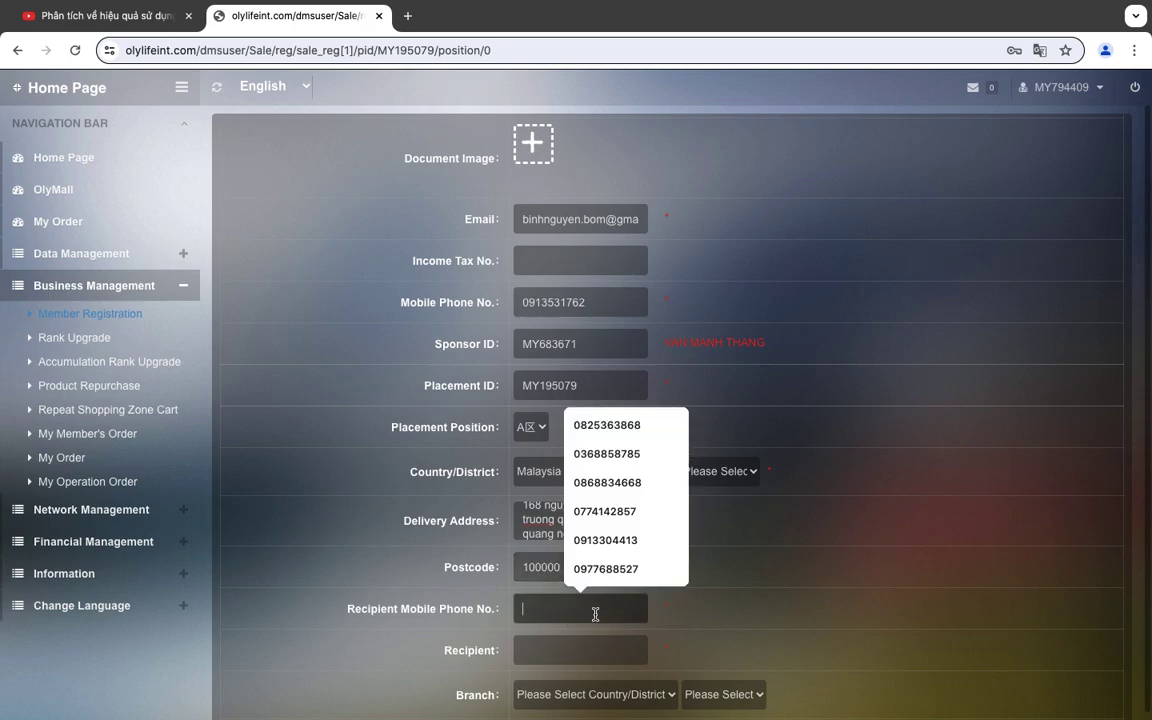
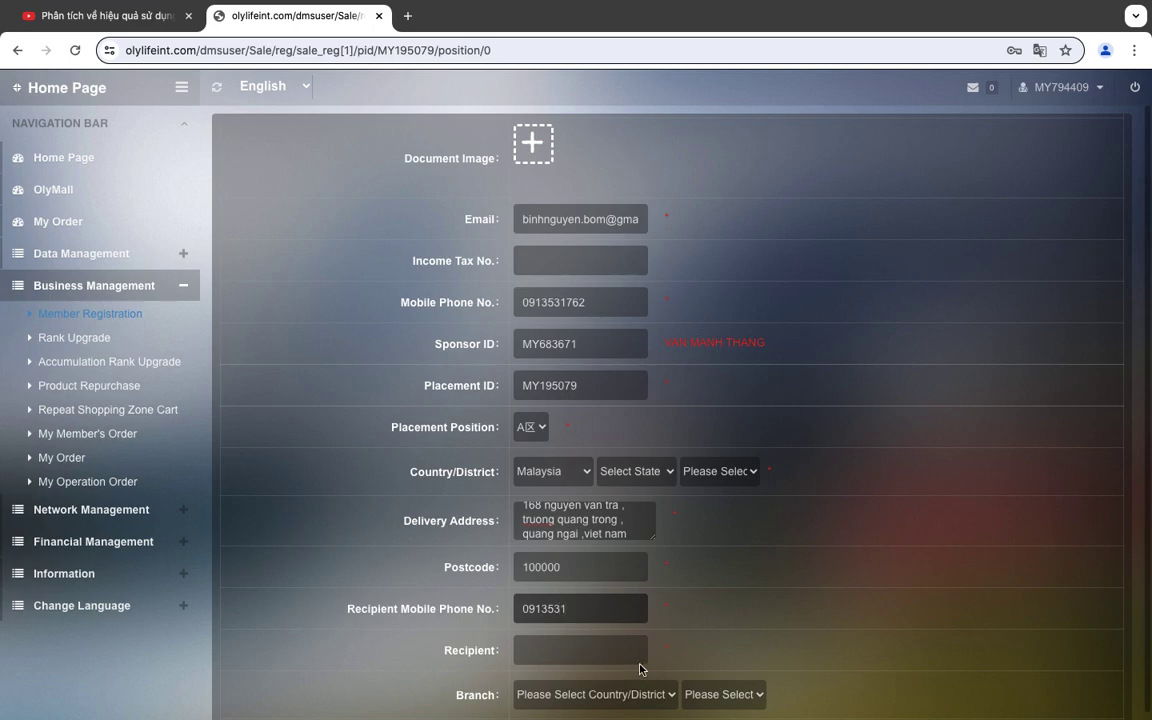
{"action": "left_click", "coordinate": [585, 657]}
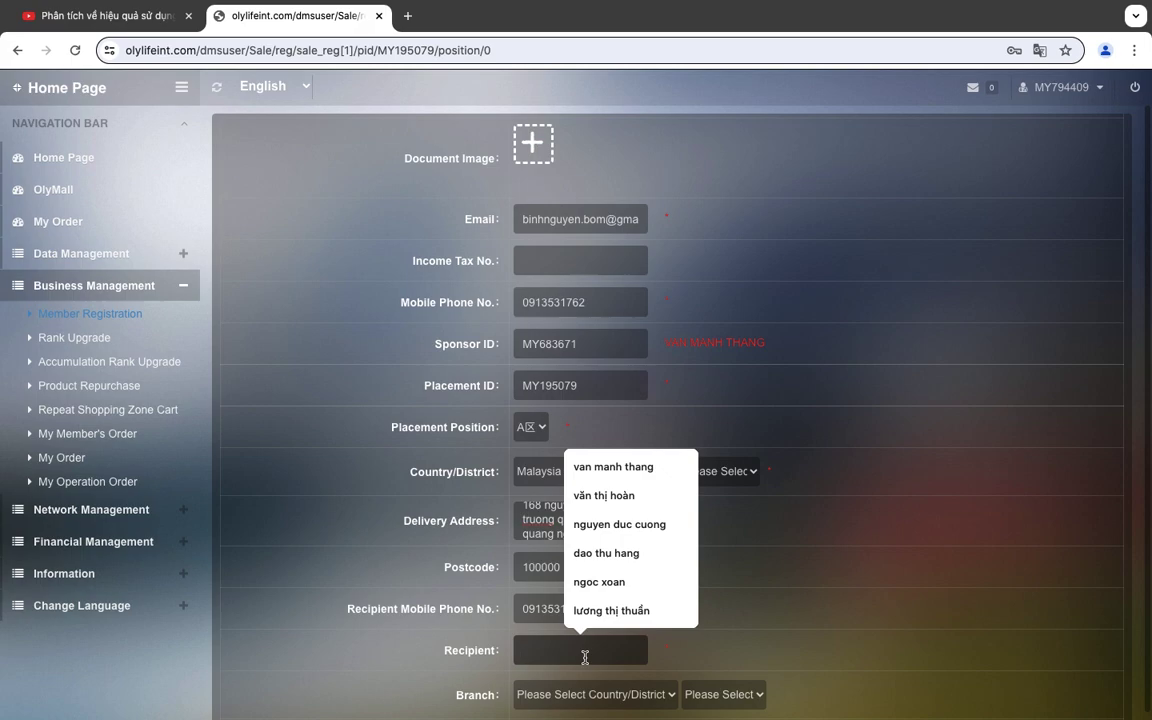
{"action": "type", "text": "chi quynh"}
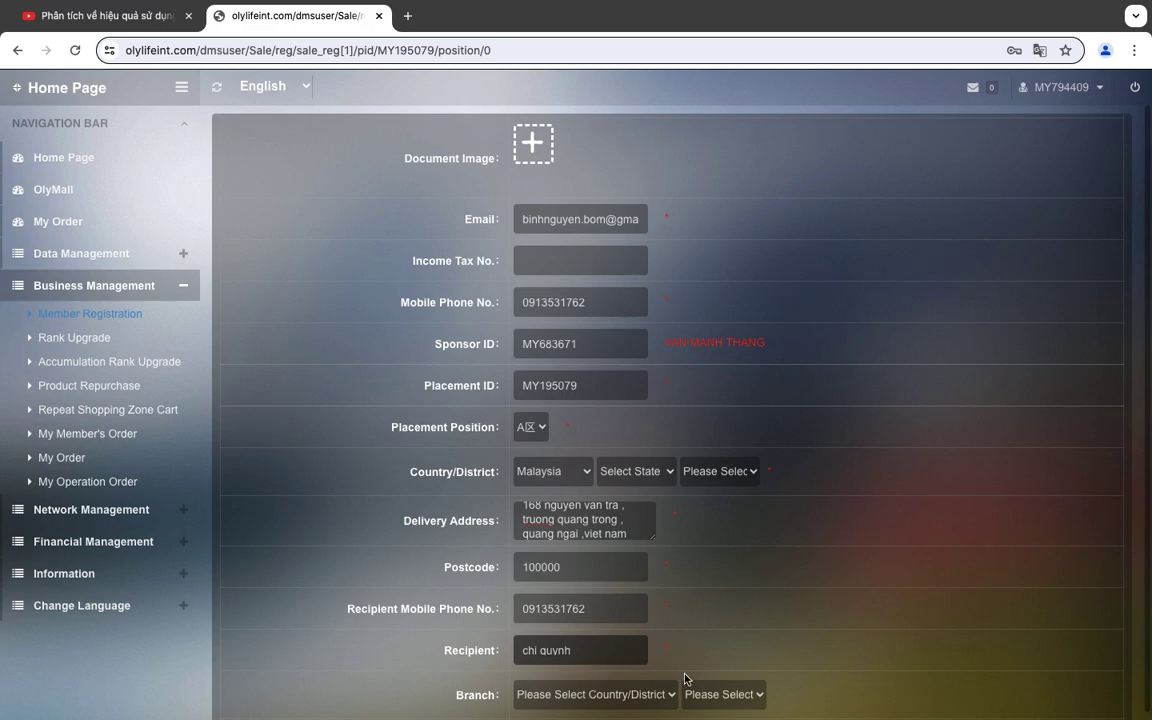
{"action": "scroll", "coordinate": [684, 679], "scroll_direction": "down", "scroll_amount": 3}
Fill in and confirm the login password, then enter the finance password fields.
{"action": "left_click", "coordinate": [626, 576]}
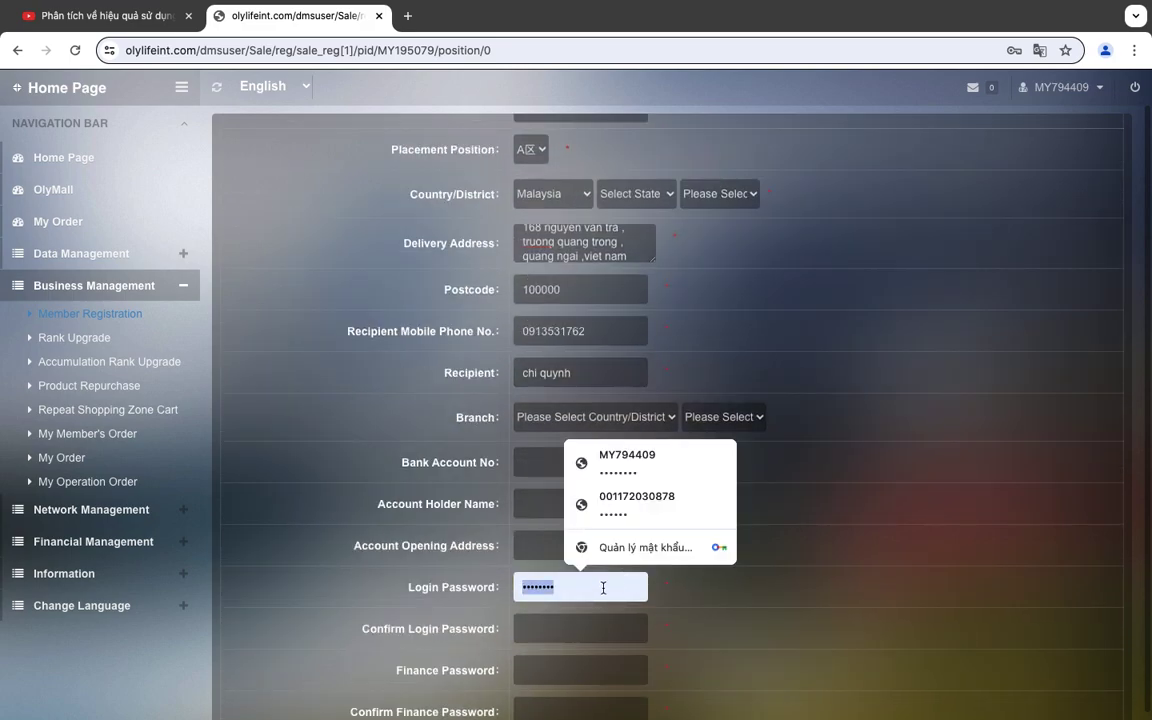
{"action": "key", "text": "Tab"}
{"action": "key", "text": "Tab"}
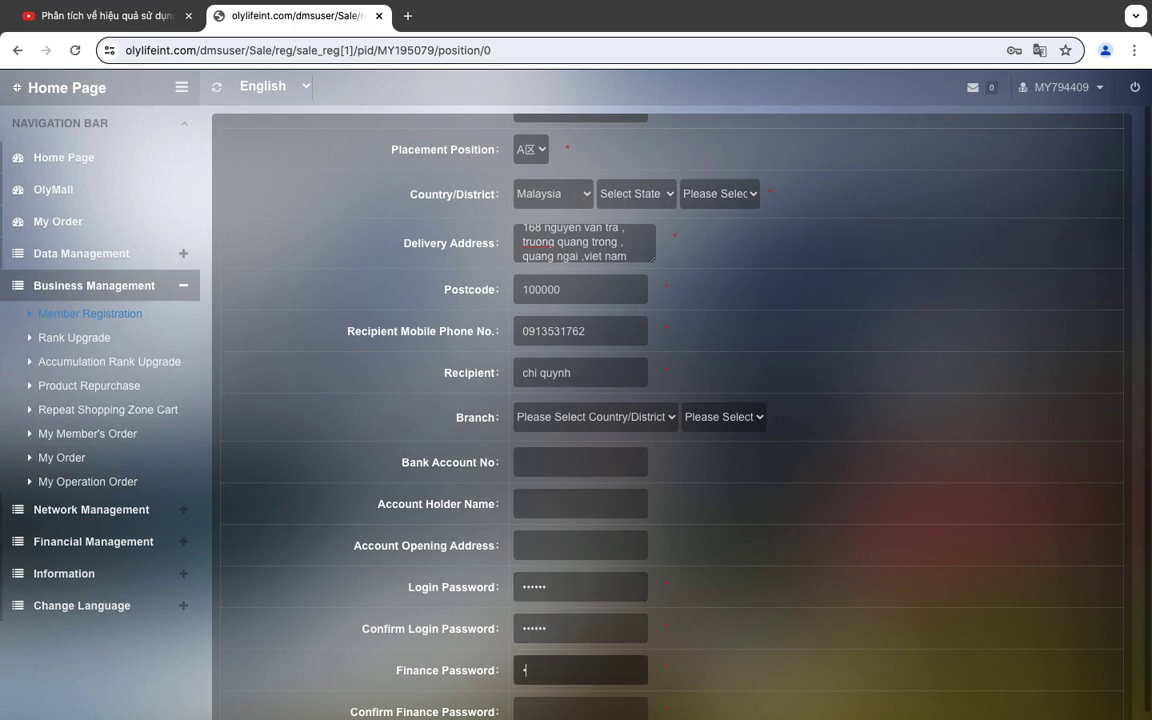
{"action": "key", "text": "Tab"}
{"action": "type", "text": "1"}
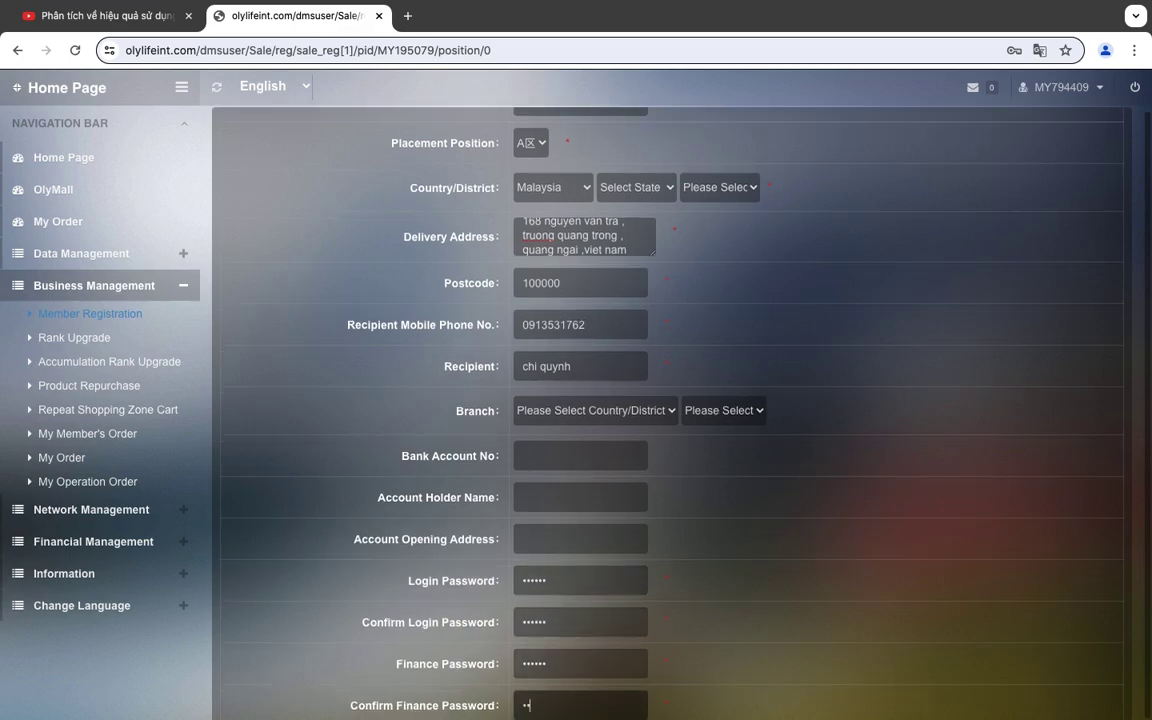
Choose Delivery mode, add order remark 'căng kí ma 1', and order 1 OlyLife Tera-P90.
{"action": "scroll", "coordinate": [642, 607], "scroll_direction": "down", "scroll_amount": 5}
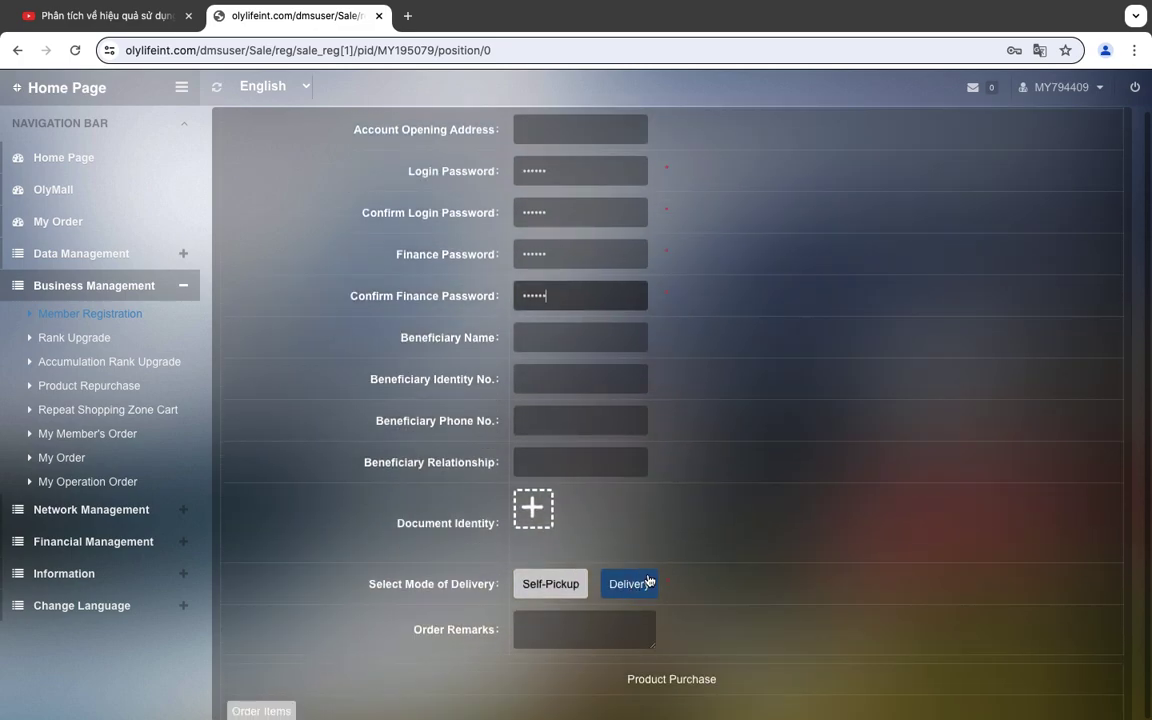
{"action": "left_click", "coordinate": [621, 609]}
{"action": "left_click", "coordinate": [594, 622]}
{"action": "type", "text": "c"}
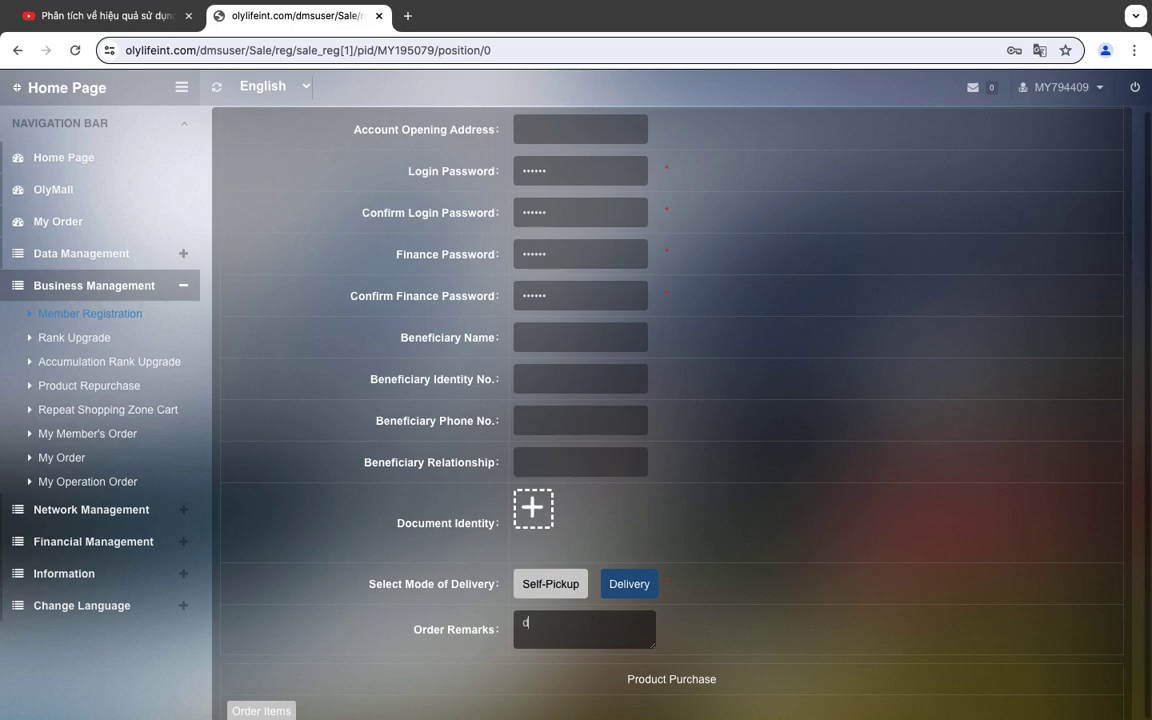
{"action": "type", "text": "ăng kí ma 1 c quynh"}
{"action": "scroll", "coordinate": [789, 522], "scroll_direction": "down", "scroll_amount": 7}
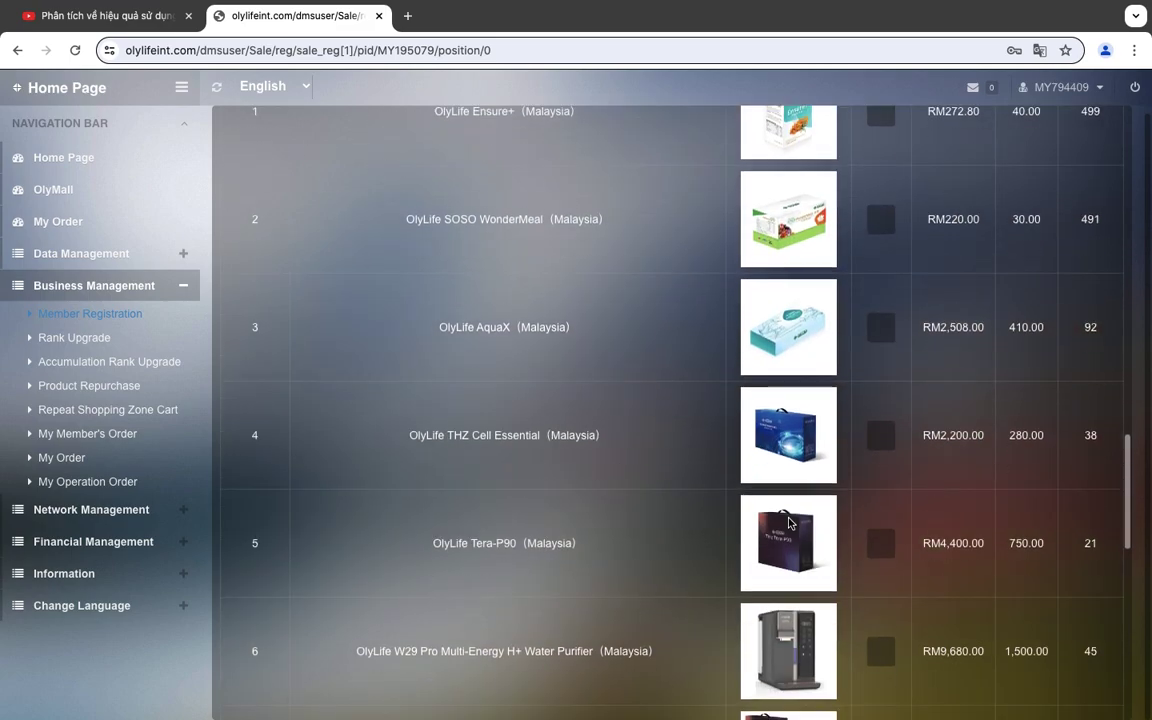
{"action": "left_click", "coordinate": [880, 543]}
{"action": "type", "text": "1"}
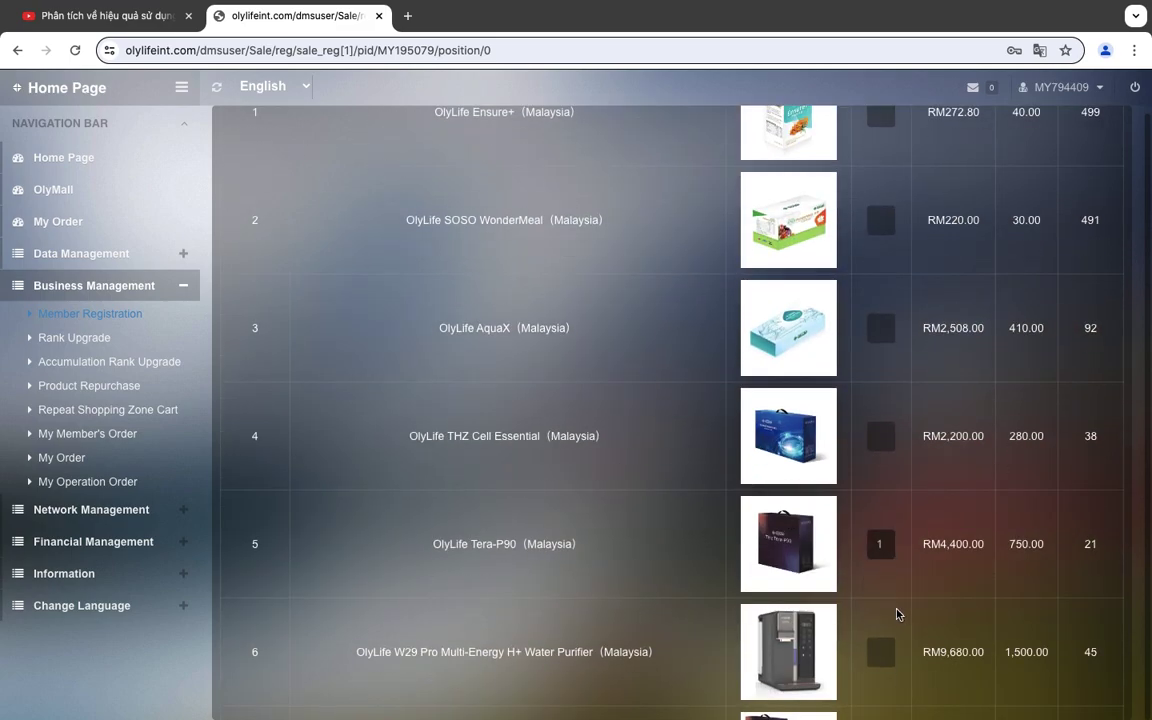
{"action": "scroll", "coordinate": [897, 614], "scroll_direction": "down", "scroll_amount": 10}
Submit and confirm the registration, select the assigned member ID in the success message, then switch to Word.
{"action": "left_click", "coordinate": [672, 666]}
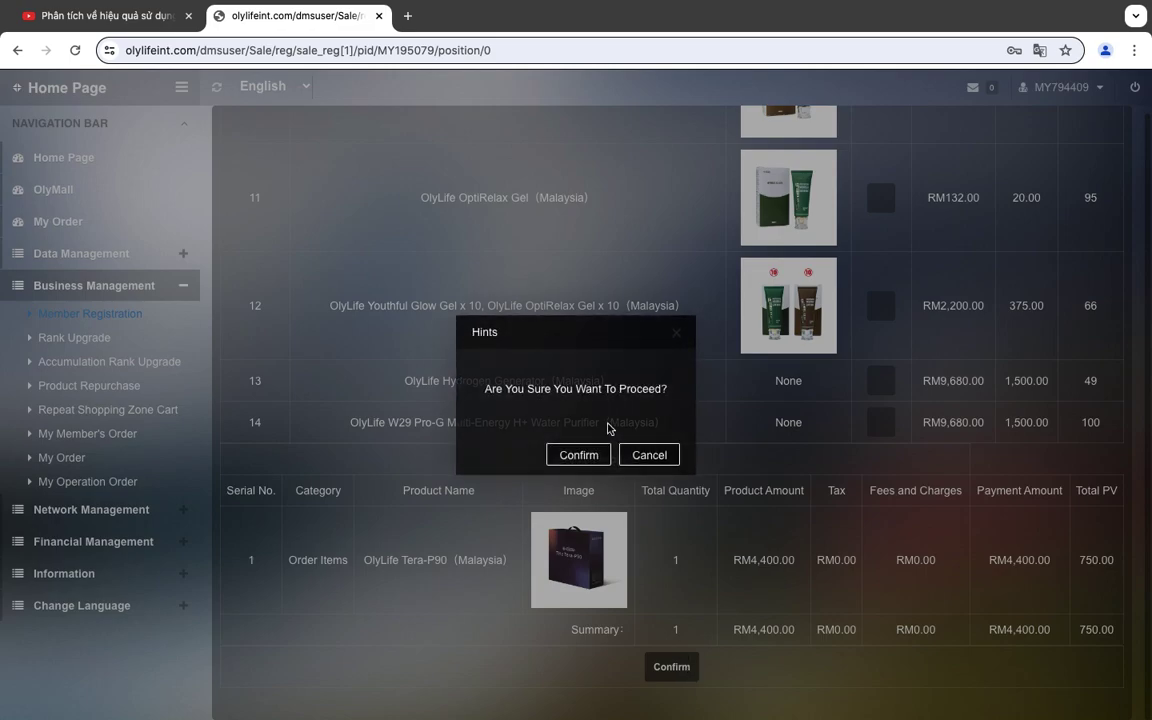
{"action": "left_click", "coordinate": [576, 455]}
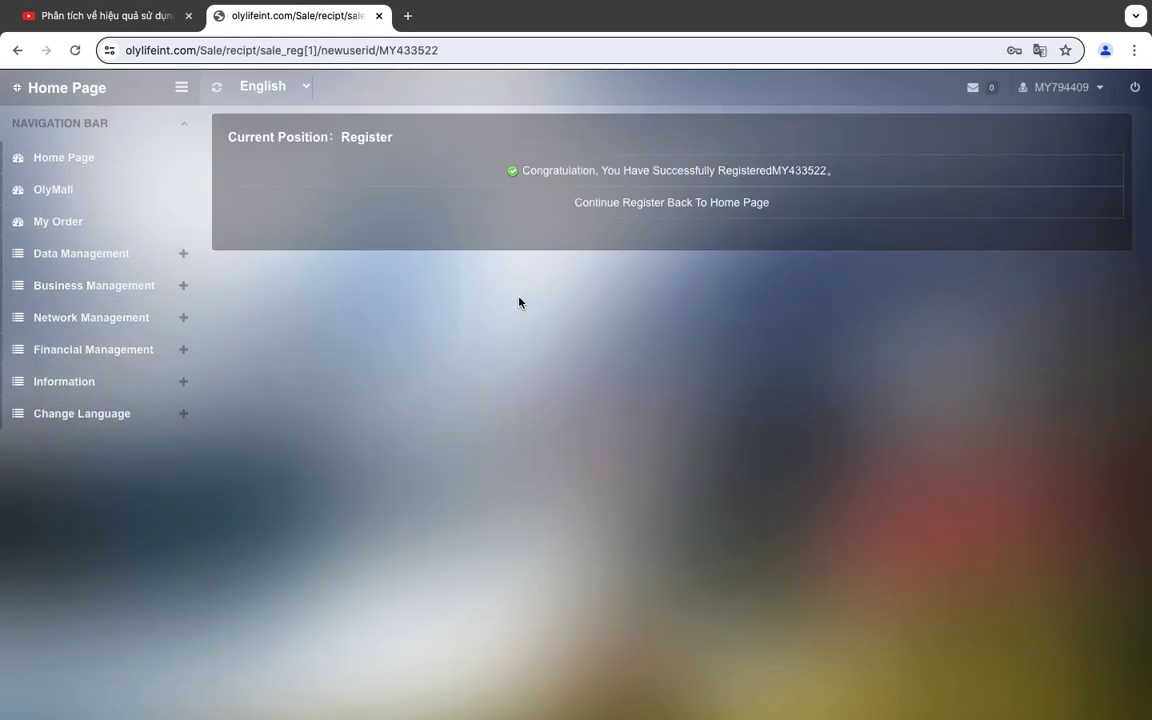
{"action": "left_click_drag", "start_coordinate": [772, 170], "coordinate": [828, 173]}
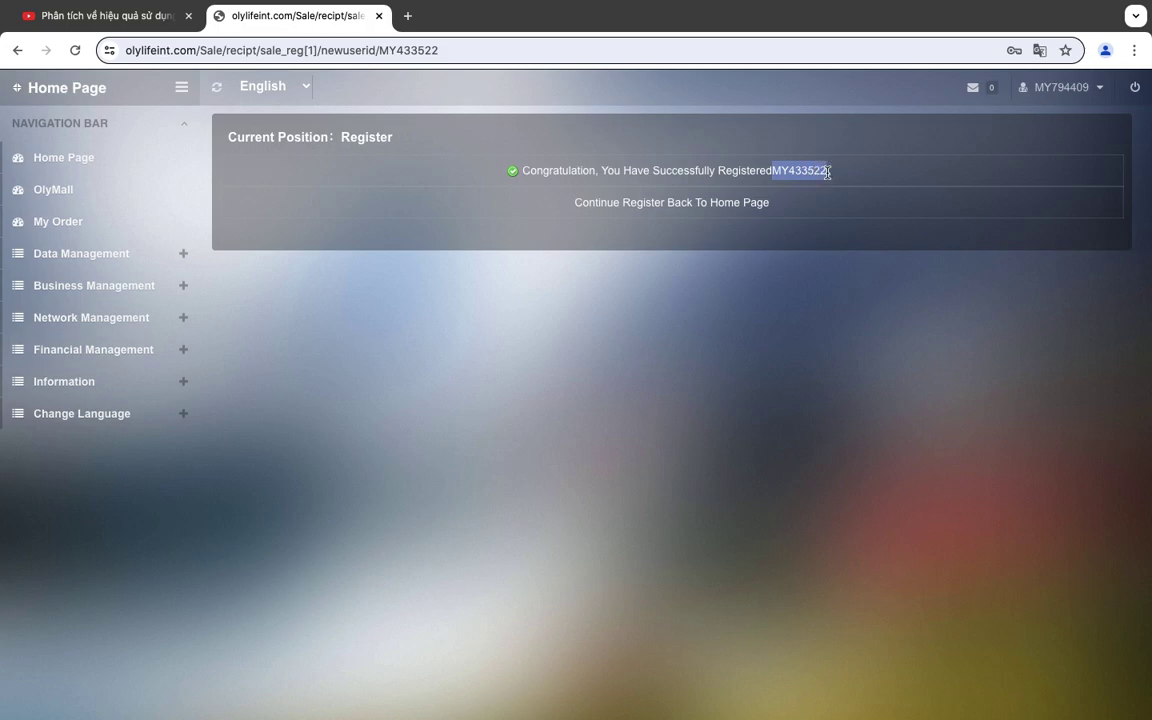
{"action": "mouse_move", "coordinate": [478, 700]}
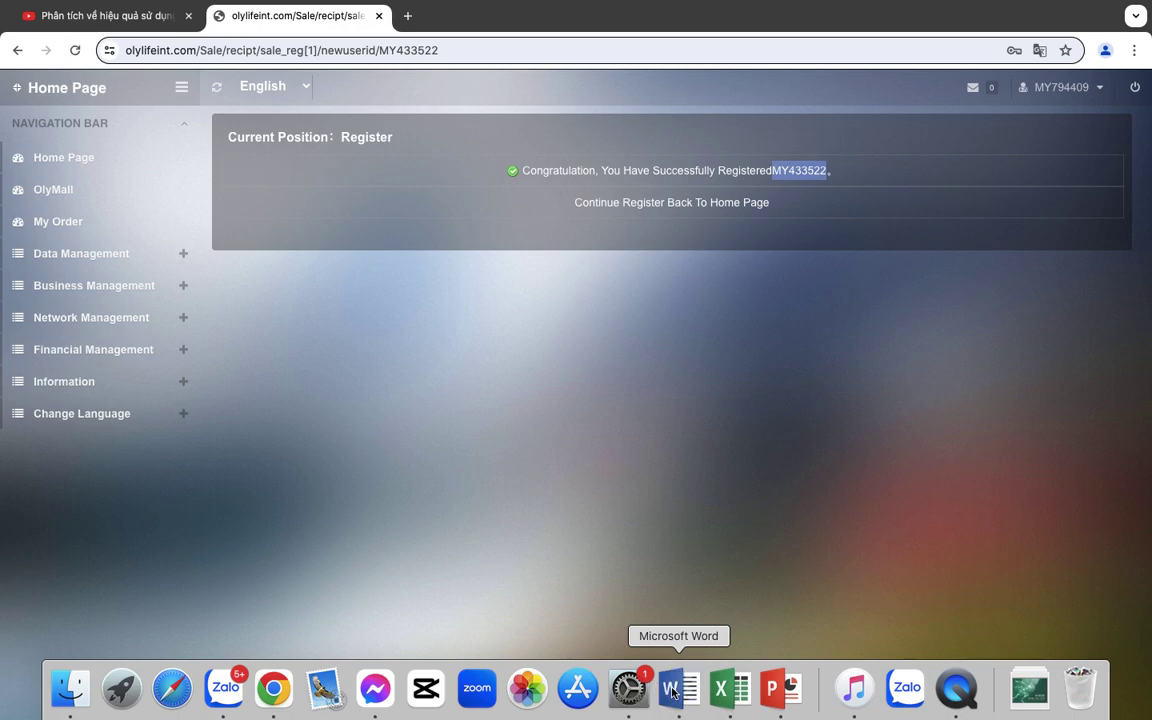
{"action": "left_click", "coordinate": [671, 690]}
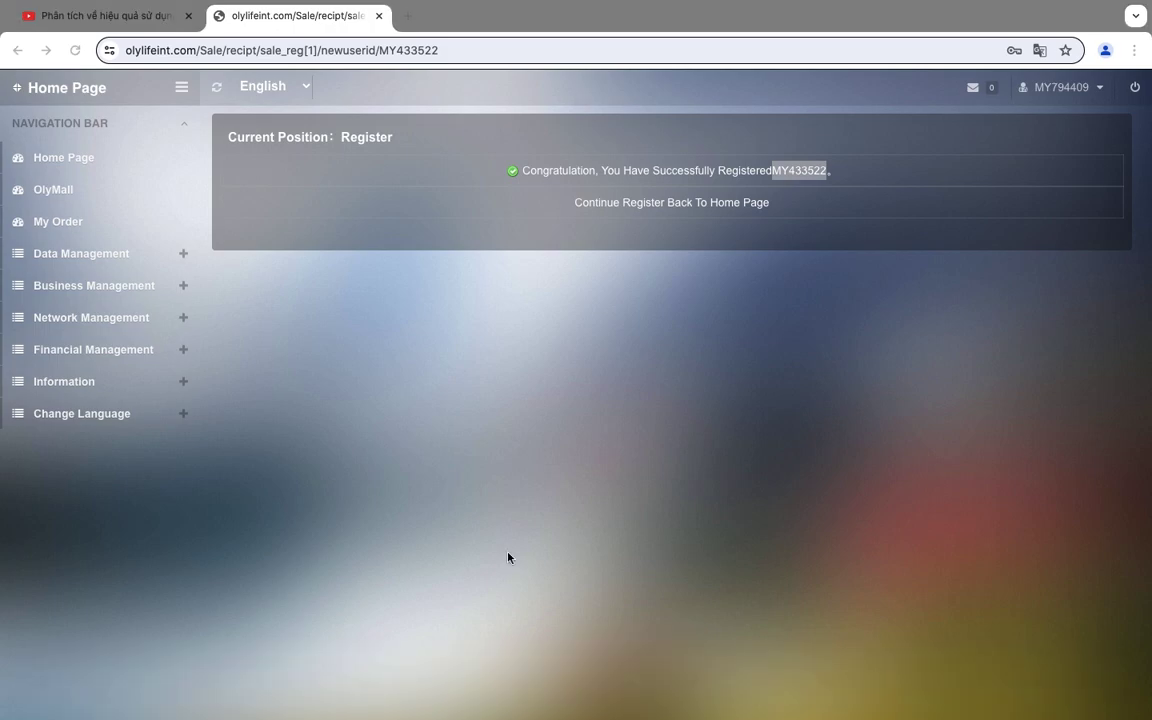
Create a new blank Microsoft Word document for the note.
{"action": "left_click", "coordinate": [676, 690]}
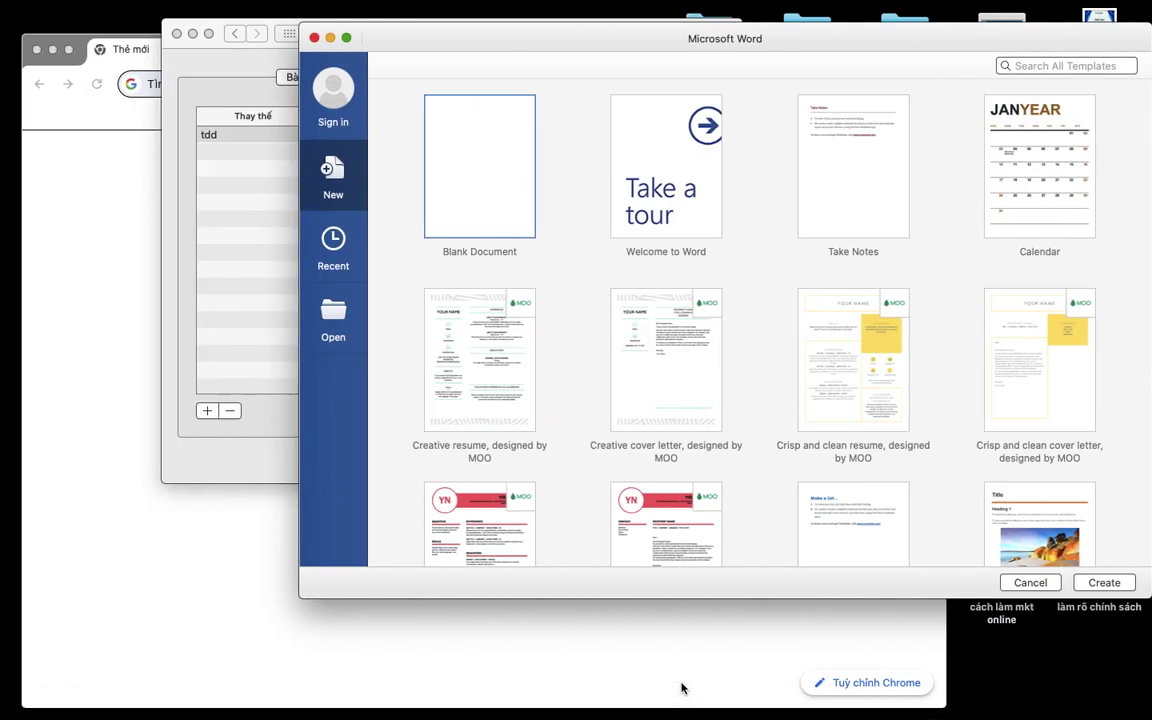
{"action": "double_click", "coordinate": [486, 173]}
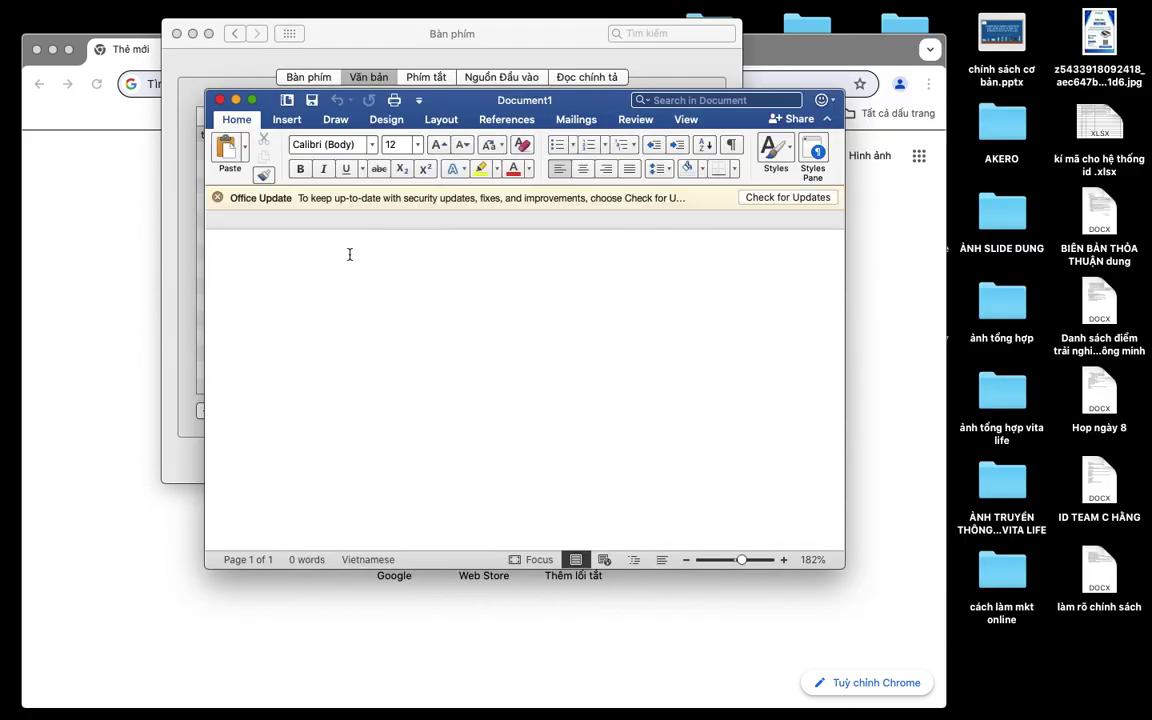
{"action": "key", "text": "super+v"}
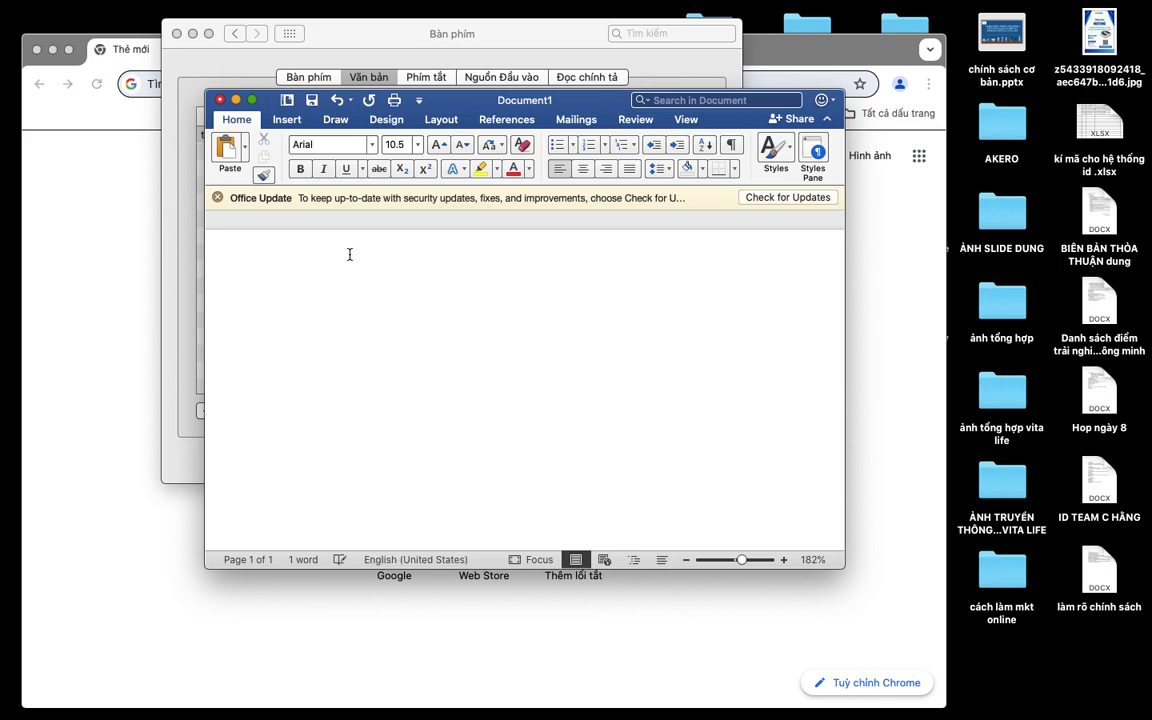
{"action": "key", "text": "super+z"}
Type the note 'Tôi vừa đăng kí xong mã ID :' with the insertion point after 'ID :'.
{"action": "type", "text": "Tôi v"}
{"action": "type", "text": "ừa đăng k"}
{"action": "type", "text": "í zo"}
{"action": "key", "text": "BackSpace"}
{"action": "type", "text": "zo"}
{"action": "key", "text": "BackSpace"}
{"action": "key", "text": "BackSpace"}
{"action": "type", "text": "xong ma"}
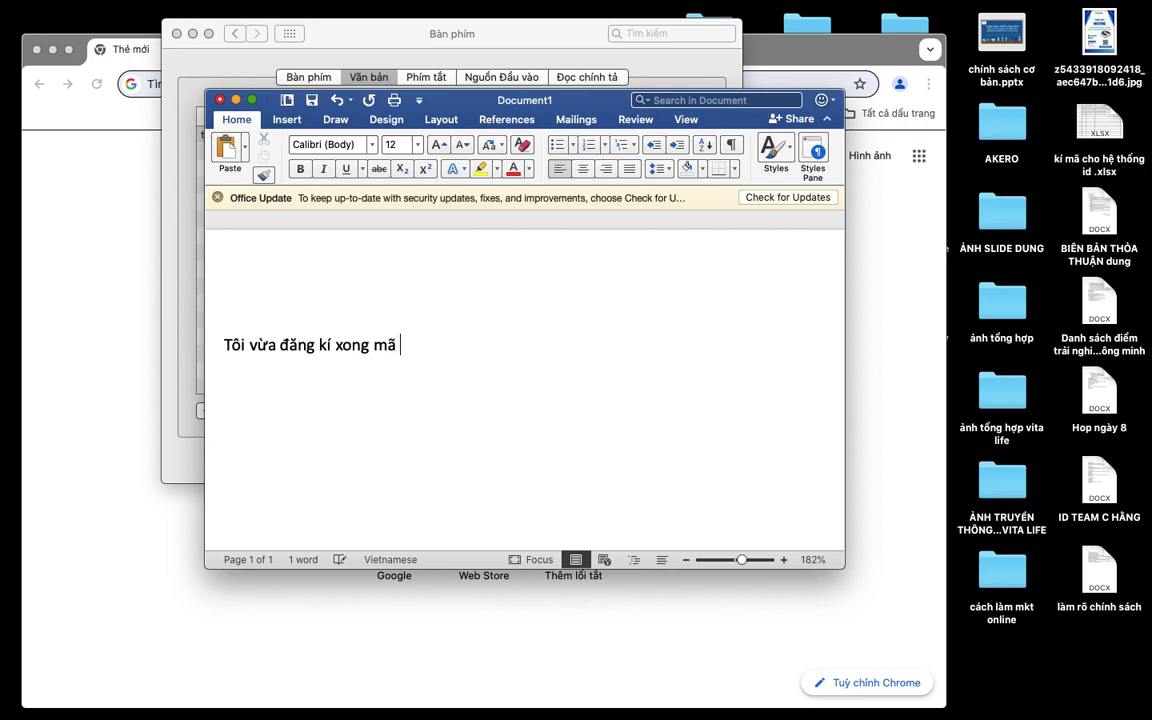
{"action": "type", "text": "D"}
{"action": "key", "text": "super+v"}
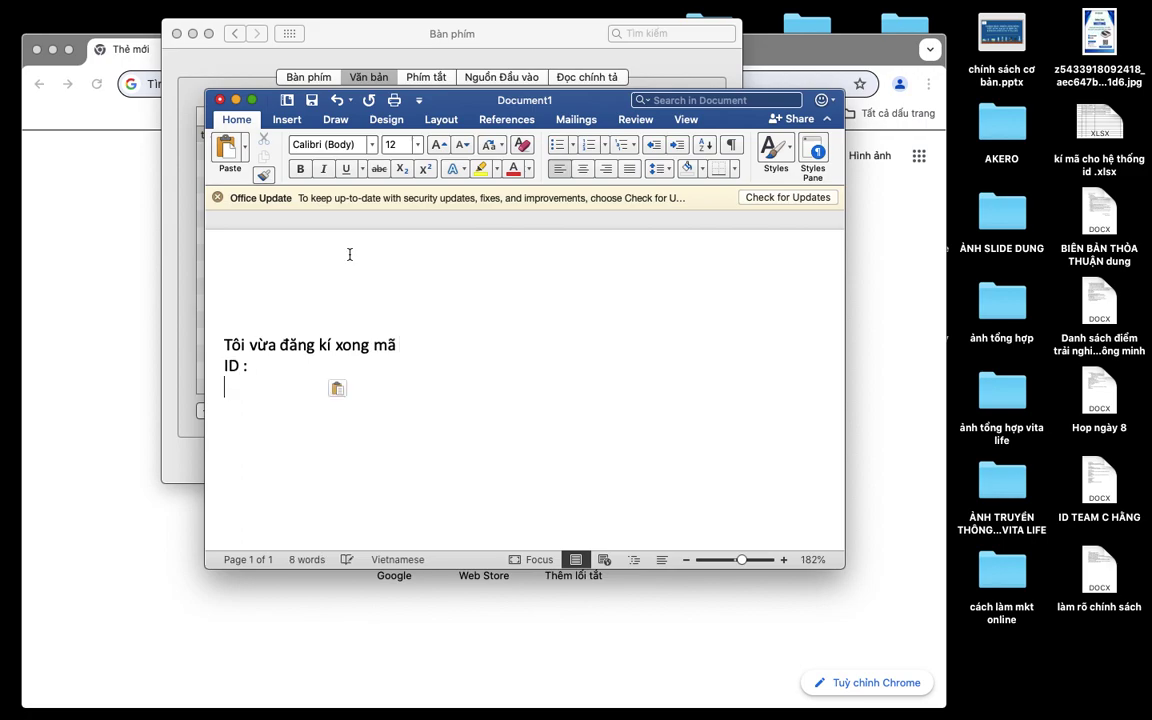
{"action": "key", "text": "BackSpace"}
{"action": "key", "text": "BackSpace"}
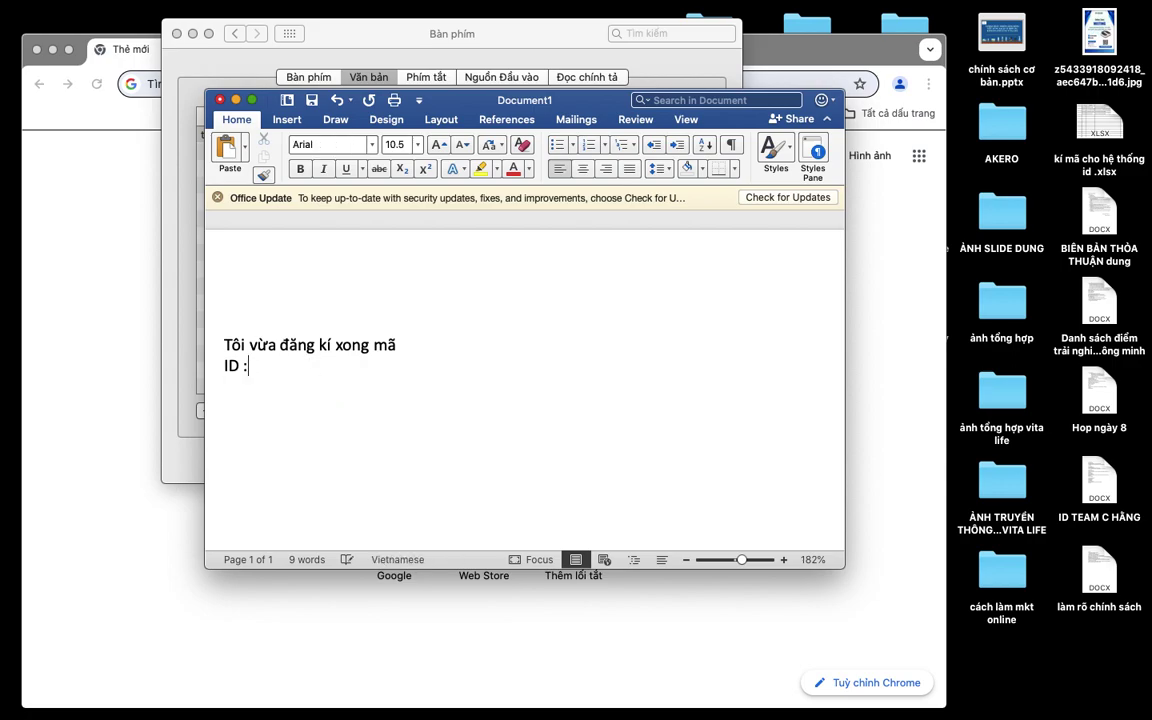
{"action": "key", "text": "super+v"}
{"action": "left_click", "coordinate": [283, 372]}
Check the member ID on the registration success page in Chrome, then paste it after 'ID :'.
{"action": "key", "text": "super+Tab"}
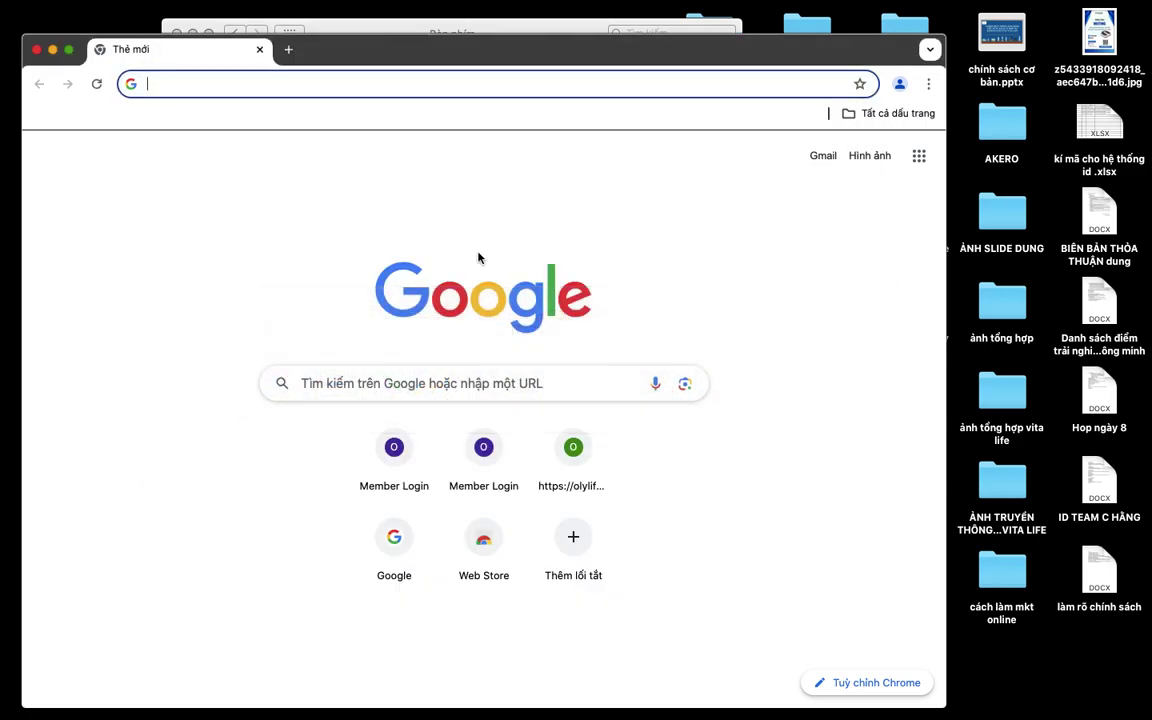
{"action": "left_click", "coordinate": [37, 49]}
{"action": "left_click", "coordinate": [283, 690]}
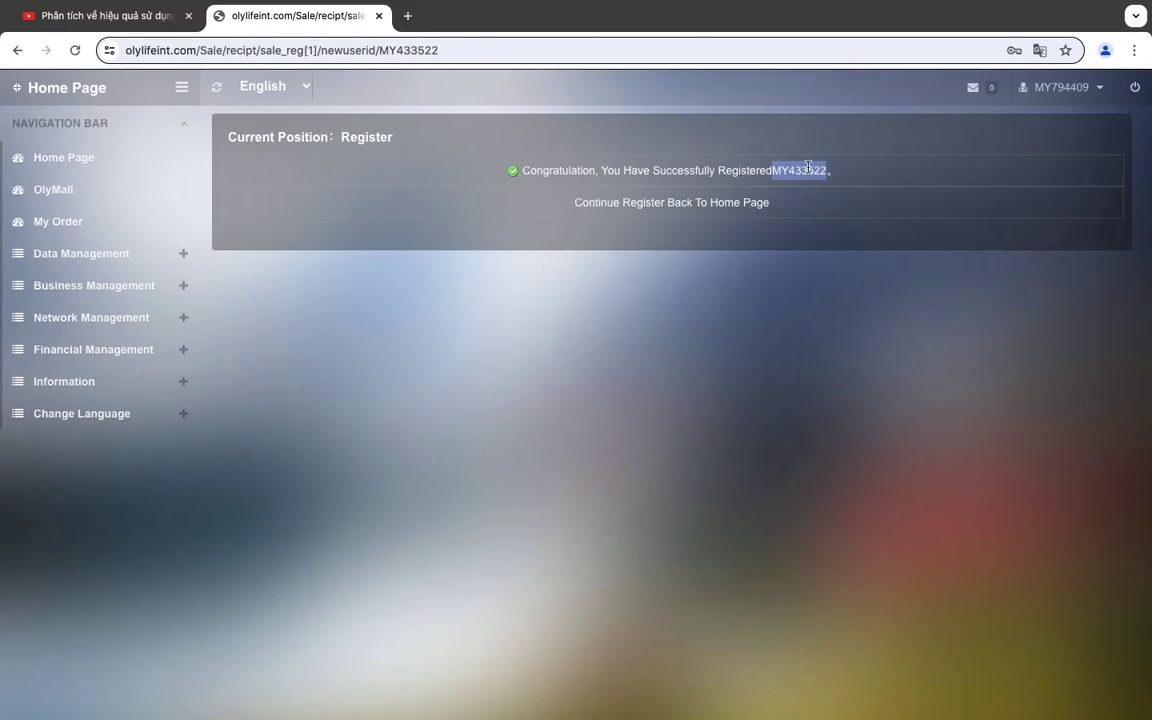
{"action": "key", "text": "super+Tab"}
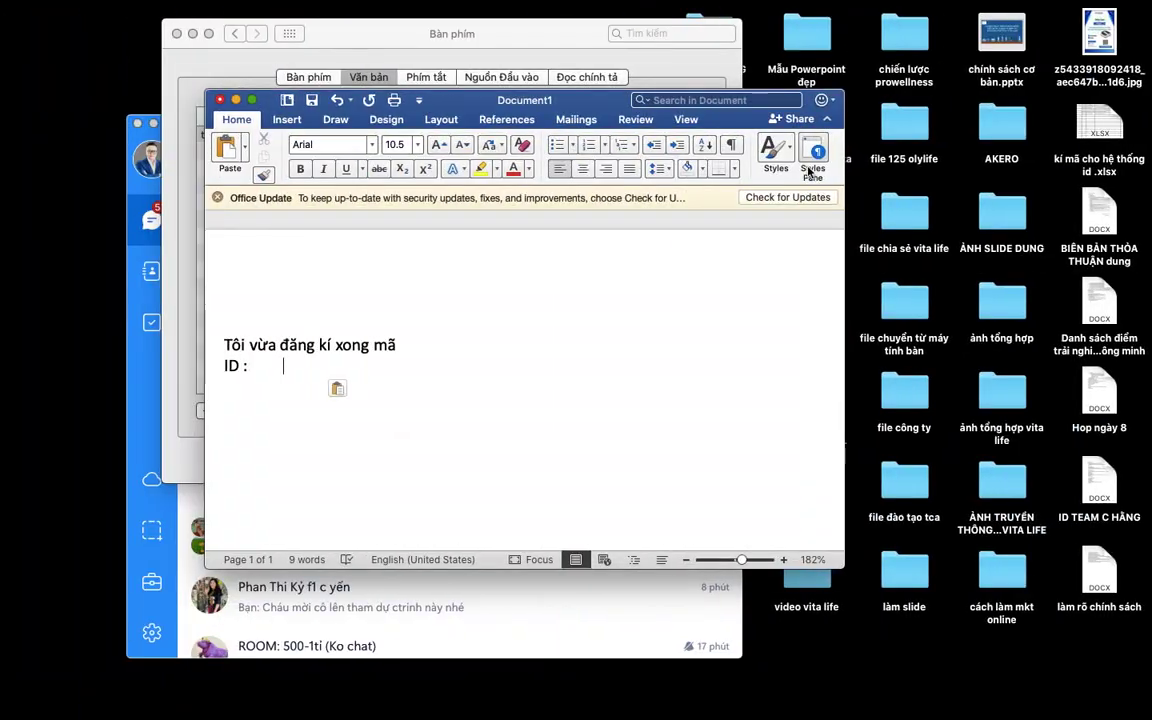
{"action": "key", "text": "super+v"}
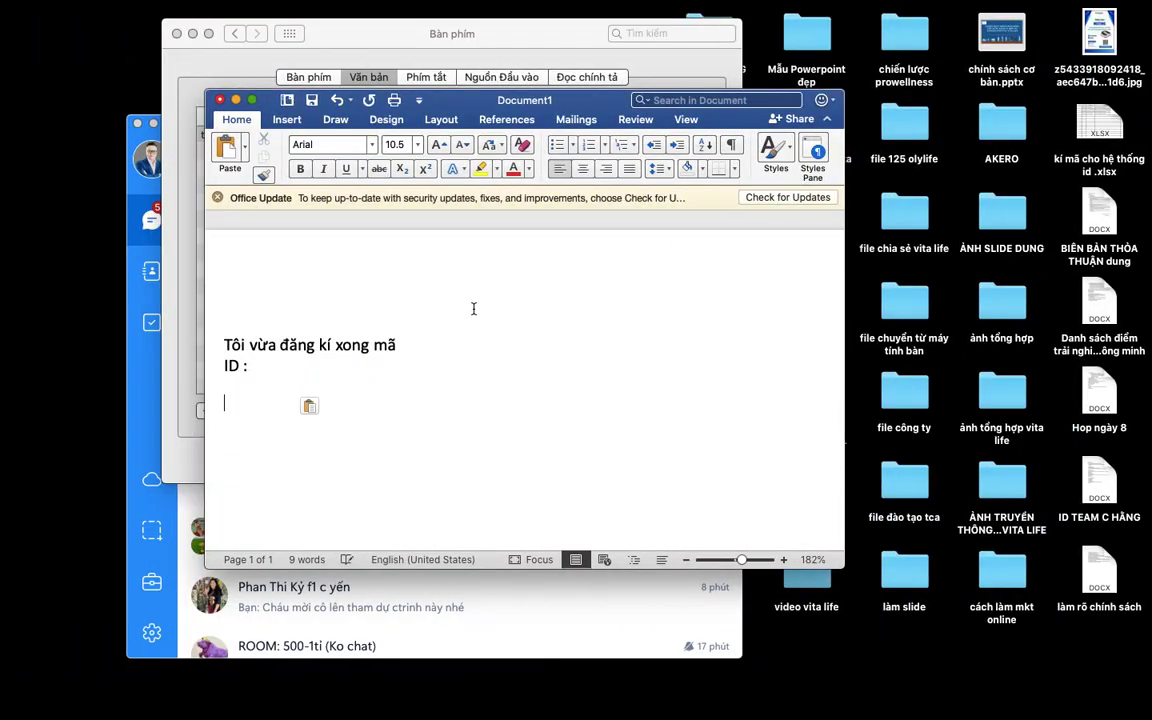
{"action": "key", "text": "Escape"}
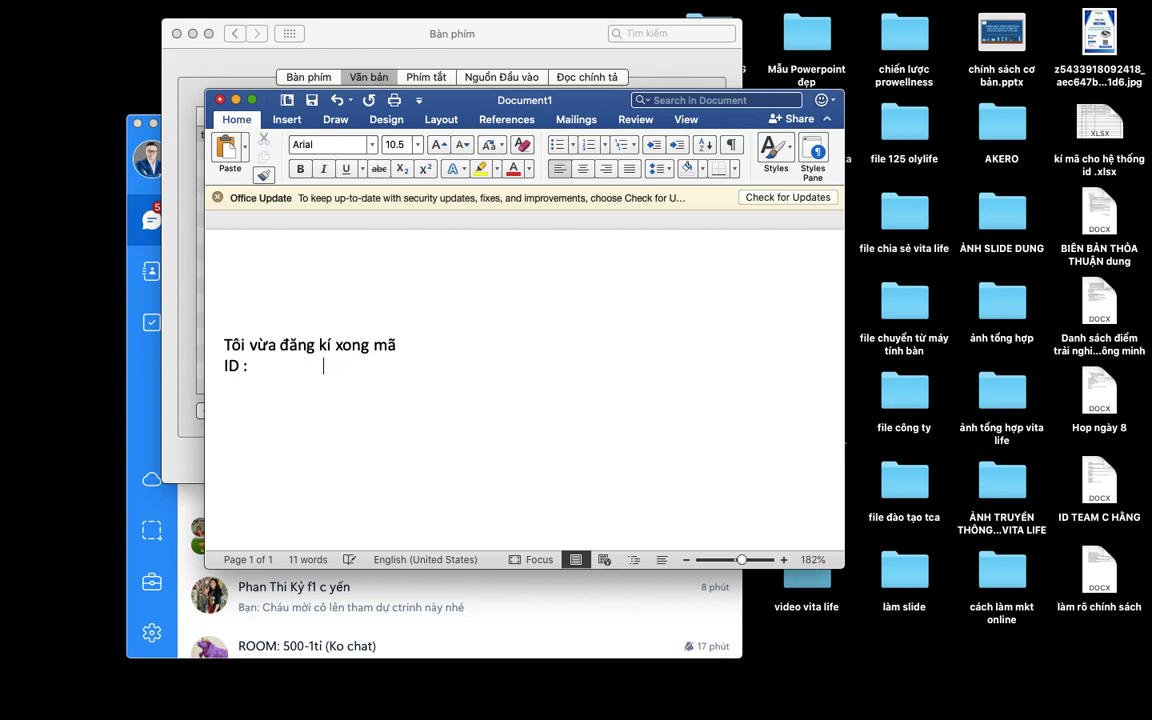
Replace the invisible pasted text with the new member ID, typed manually after 'ID :'.
{"action": "key", "text": "super+z"}
{"action": "type", "text": "MY"}
{"action": "key", "text": "super+Tab"}
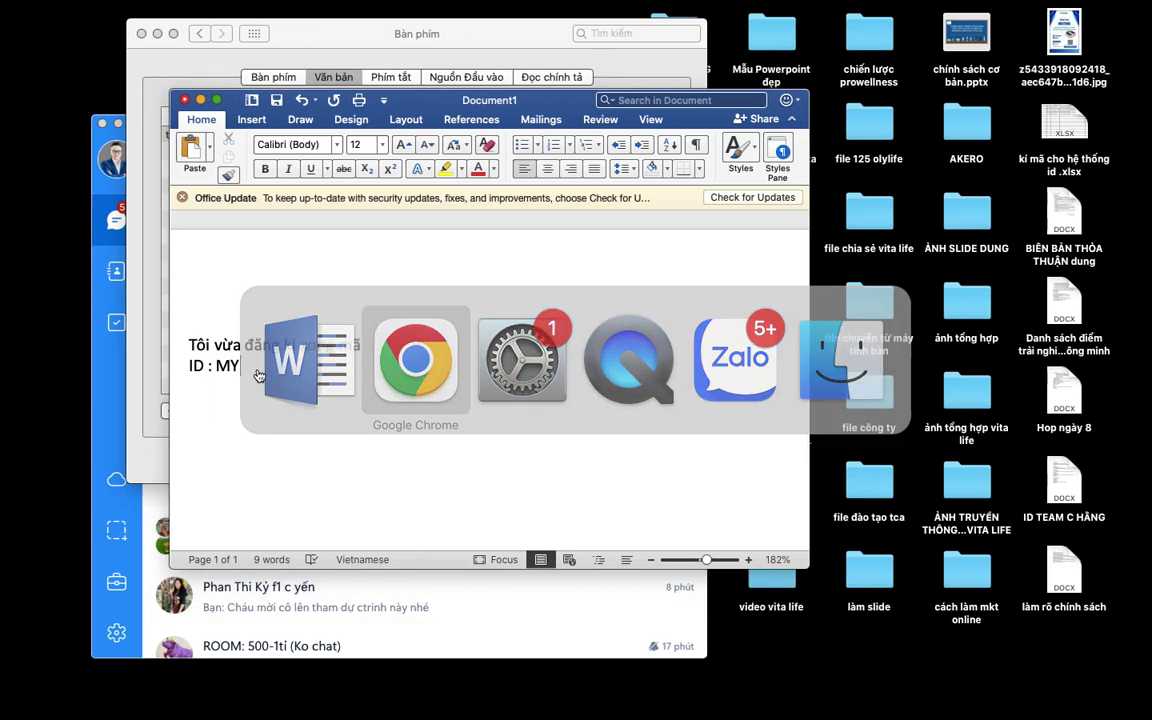
{"action": "key", "text": "super+Tab"}
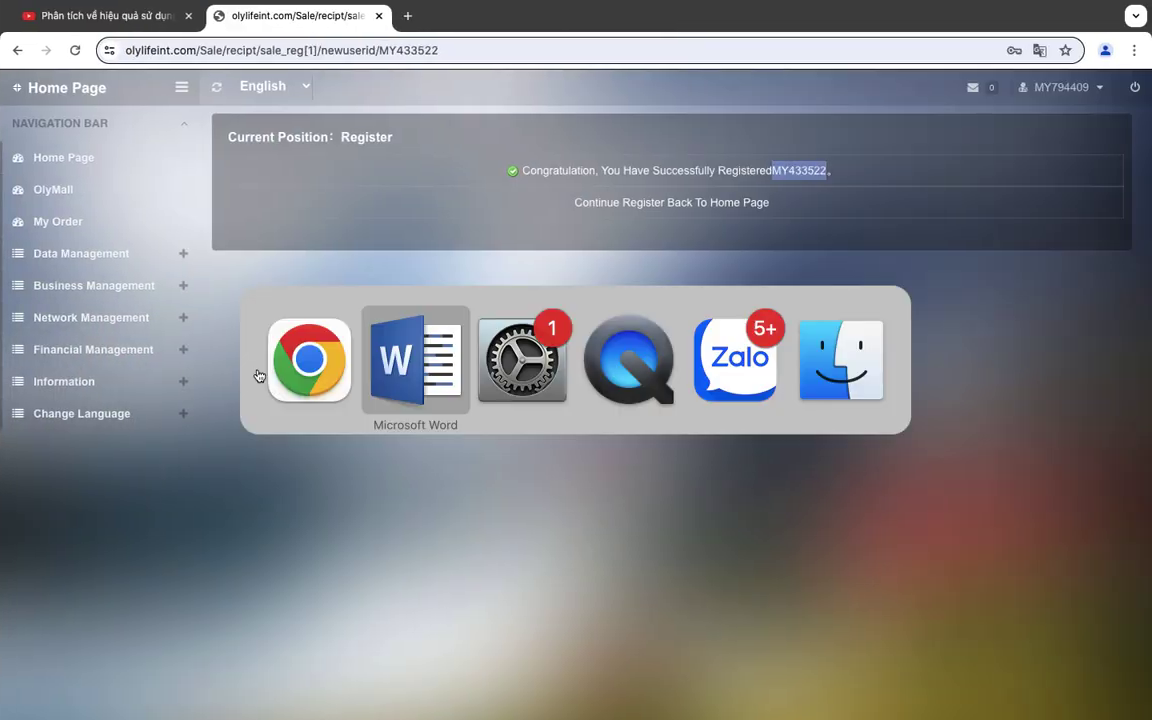
{"action": "type", "text": "433522"}
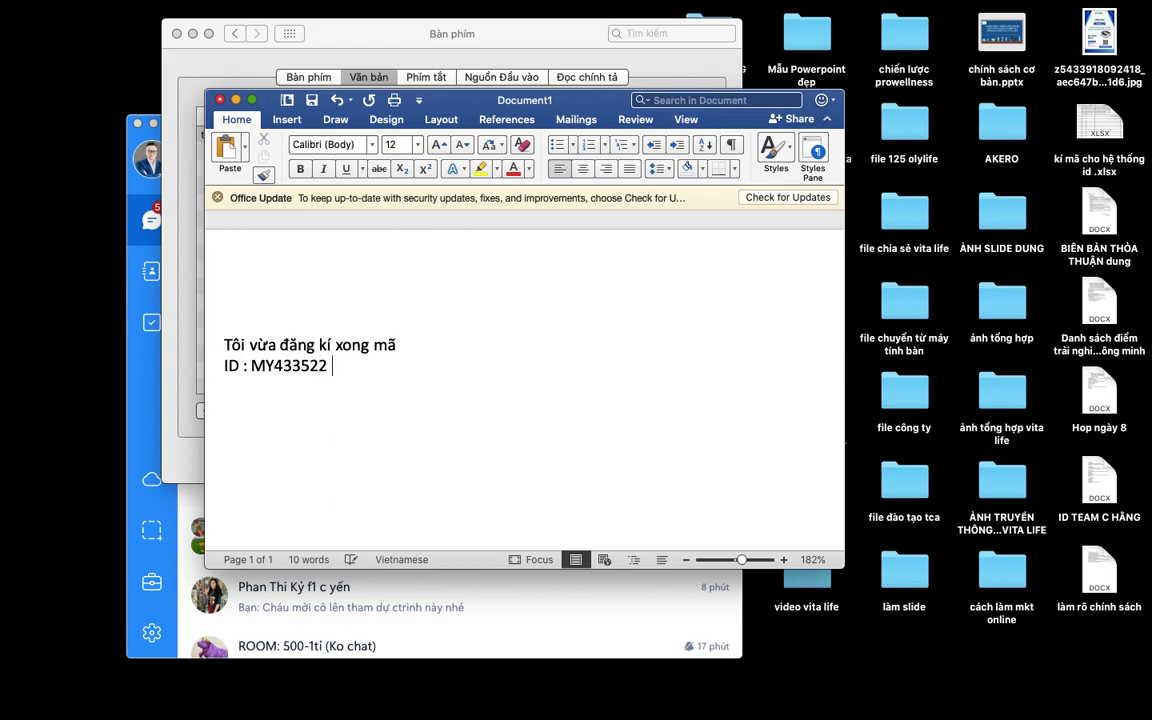
Start a new line below the ID and apply the first text effect style.
{"action": "key", "text": "super+v"}
{"action": "key", "text": "BackSpace"}
{"action": "key", "text": "BackSpace"}
{"action": "key", "text": "super+v"}
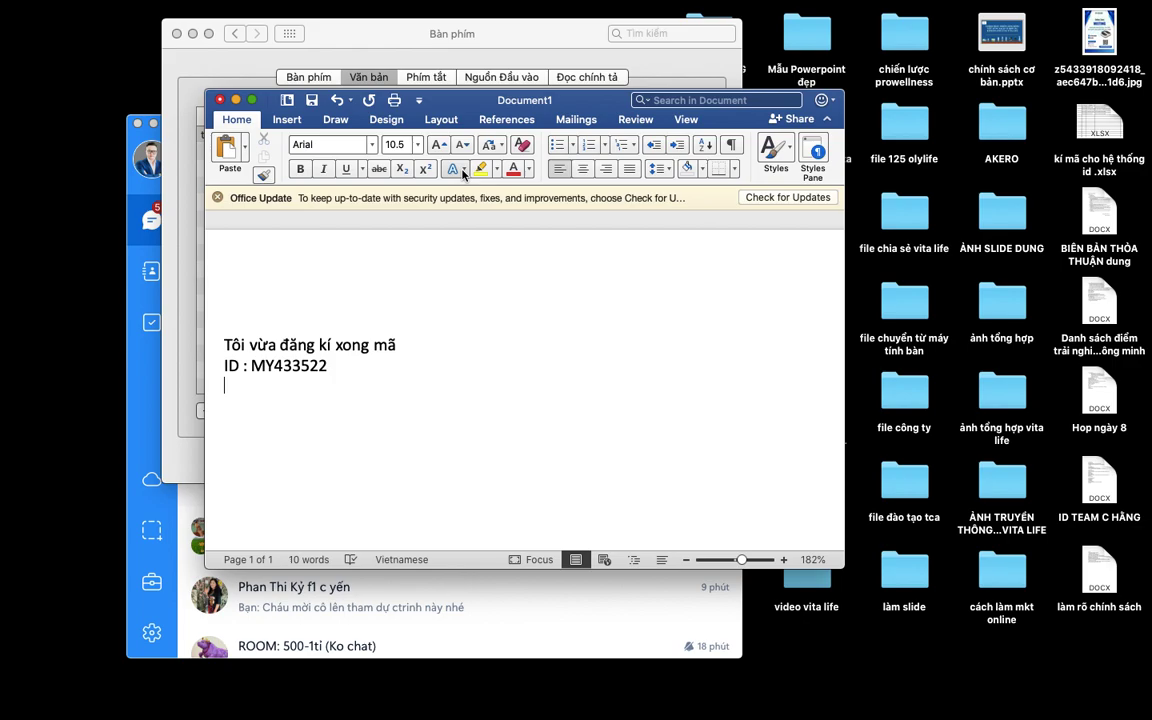
{"action": "left_click", "coordinate": [463, 173]}
{"action": "left_click", "coordinate": [419, 190]}
{"action": "type", "text": "a"}
Make all the note's text black so it is visible.
{"action": "key", "text": "super+a"}
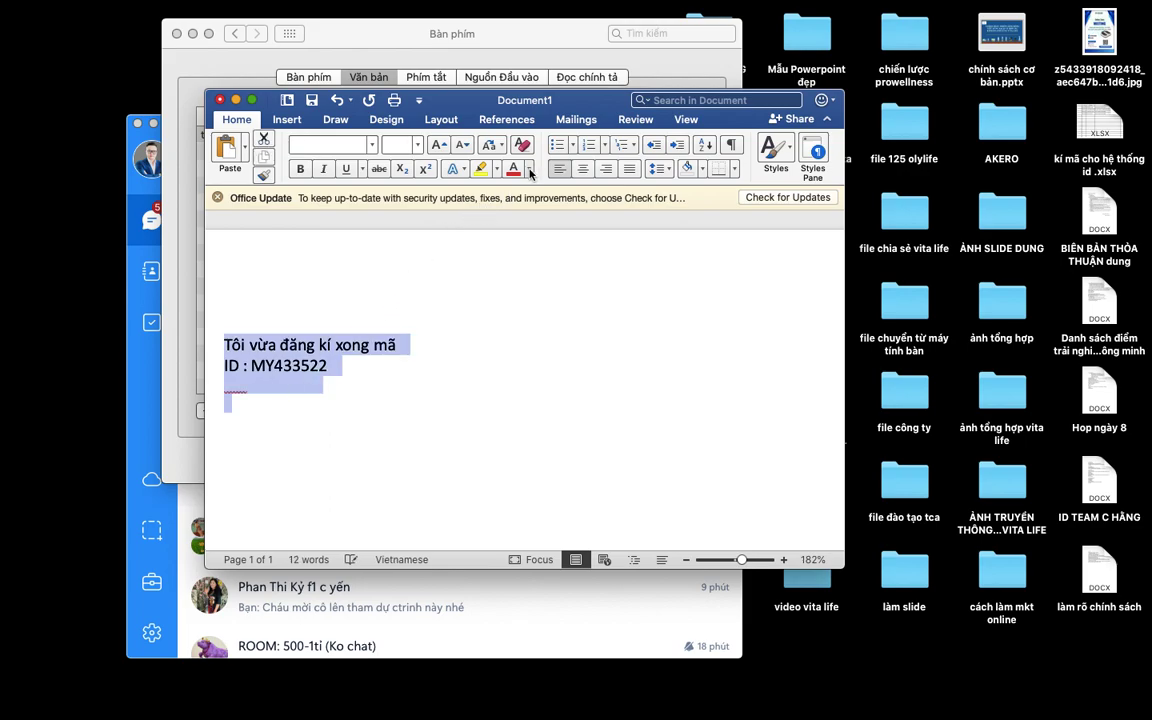
{"action": "left_click", "coordinate": [529, 172]}
{"action": "left_click", "coordinate": [524, 230]}
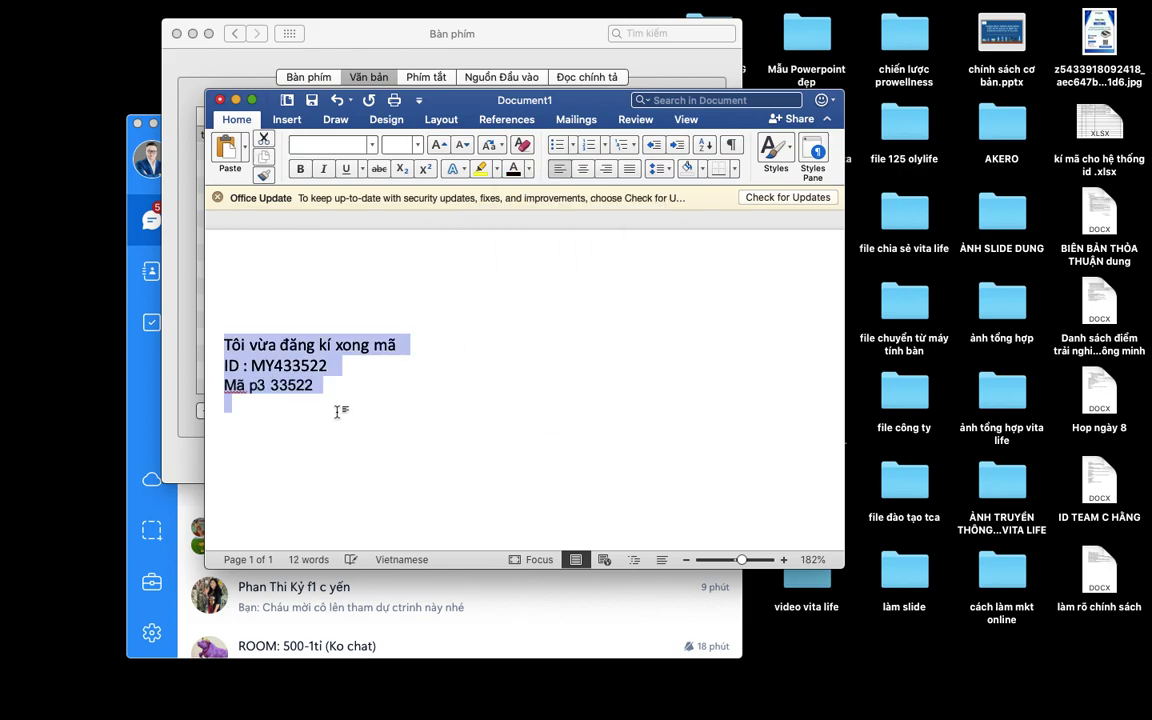
{"action": "left_click", "coordinate": [231, 391]}
Replace the leftover text on the third line with the code 'P3'.
{"action": "left_click_drag", "start_coordinate": [249, 387], "coordinate": [330, 393]}
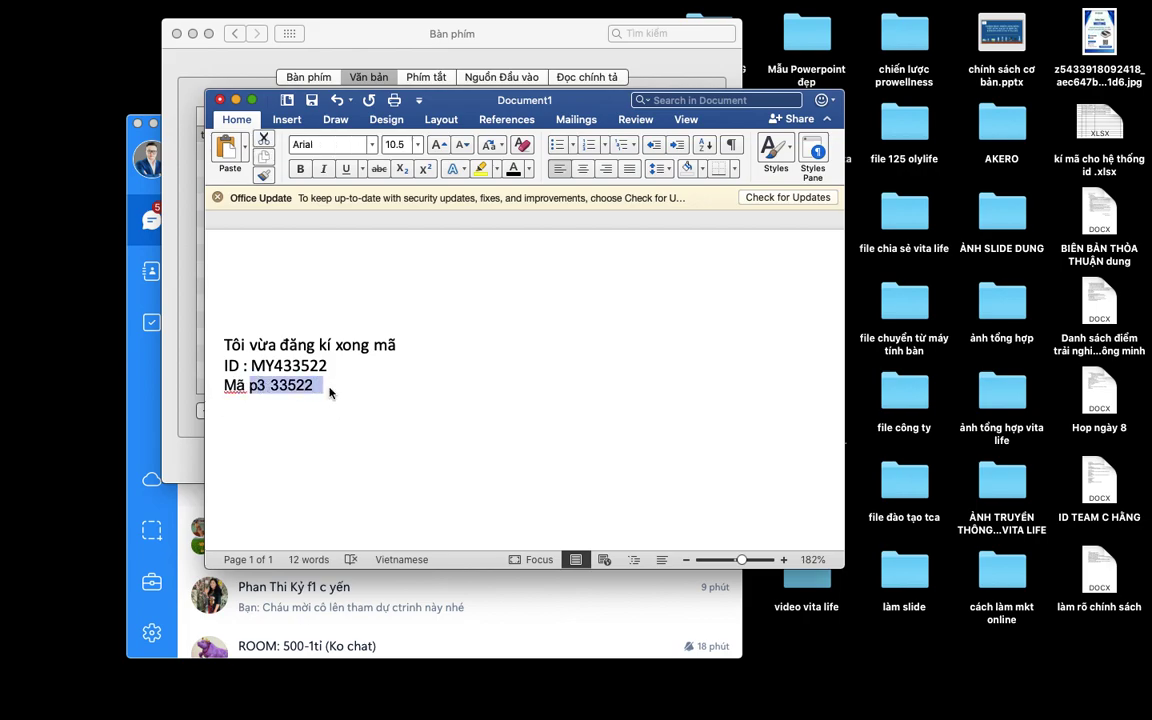
{"action": "key", "text": "BackSpace"}
{"action": "type", "text": "P#"}
{"action": "key", "text": "BackSpace"}
{"action": "type", "text": "3 "}
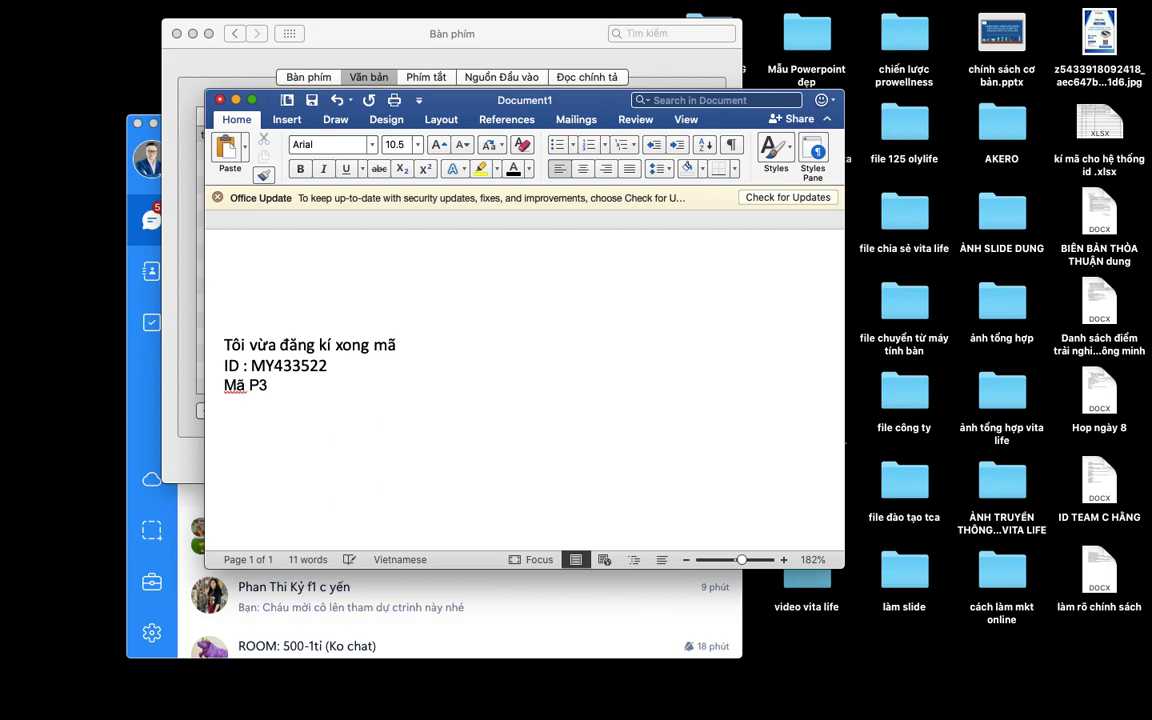
{"action": "type", "text": "Gửi"}
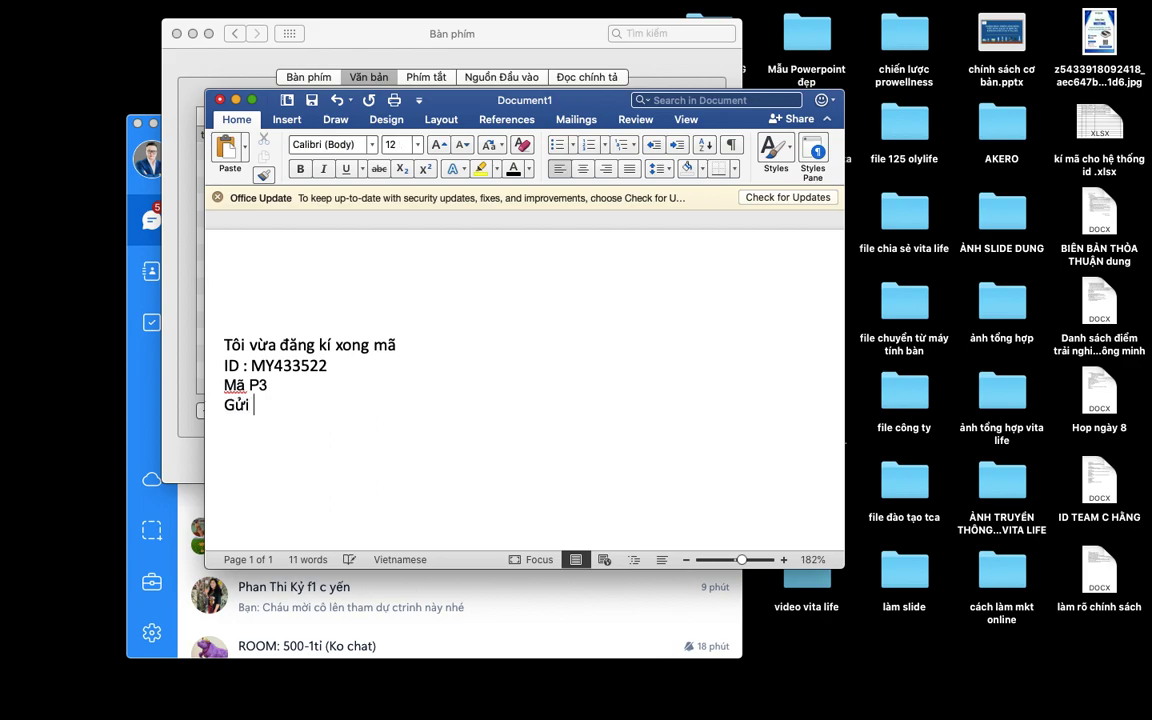
Add lines 'Địa chỉ gửi máy về : địa chỉ và sdt + tên' and the upline recipient, then select all.
{"action": "key", "text": "BackSpace"}
{"action": "key", "text": "BackSpace"}
{"action": "type", "text": "Địa chỉ gửi máy "}
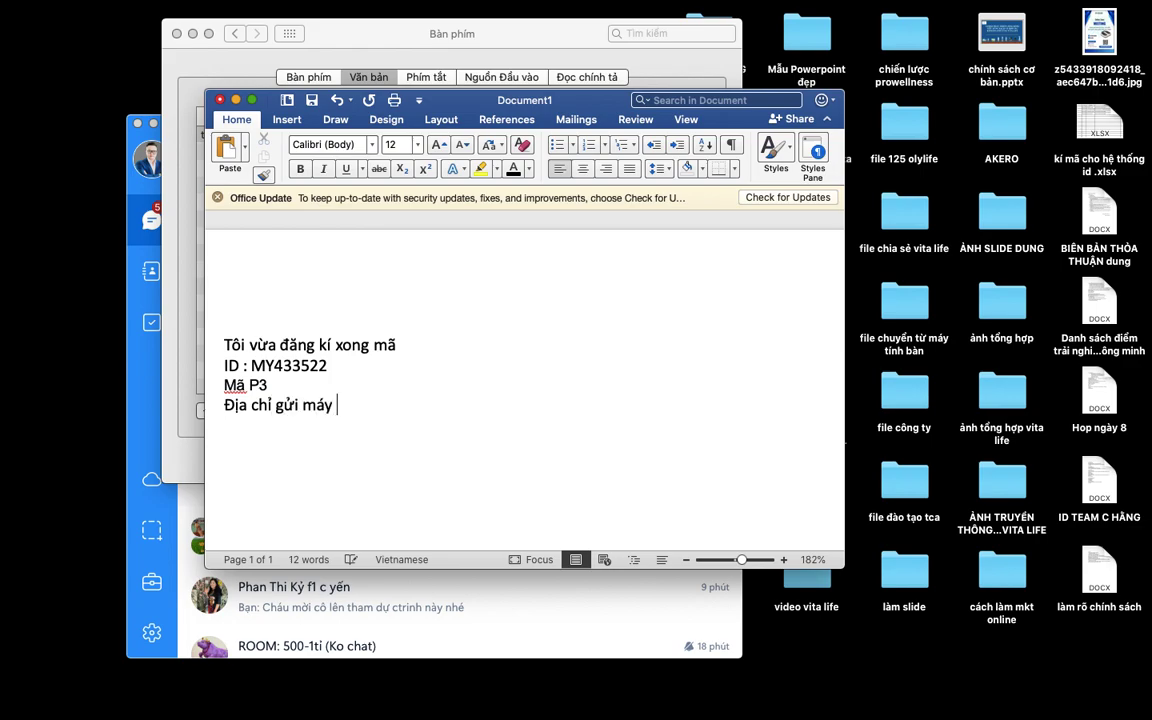
{"action": "type", "text": "vêf : "}
{"action": "type", "text": "địa chỉ "}
{"action": "type", "text": "và sdt t"}
{"action": "key", "text": "BackSpace"}
{"action": "type", "text": "+ tên "}
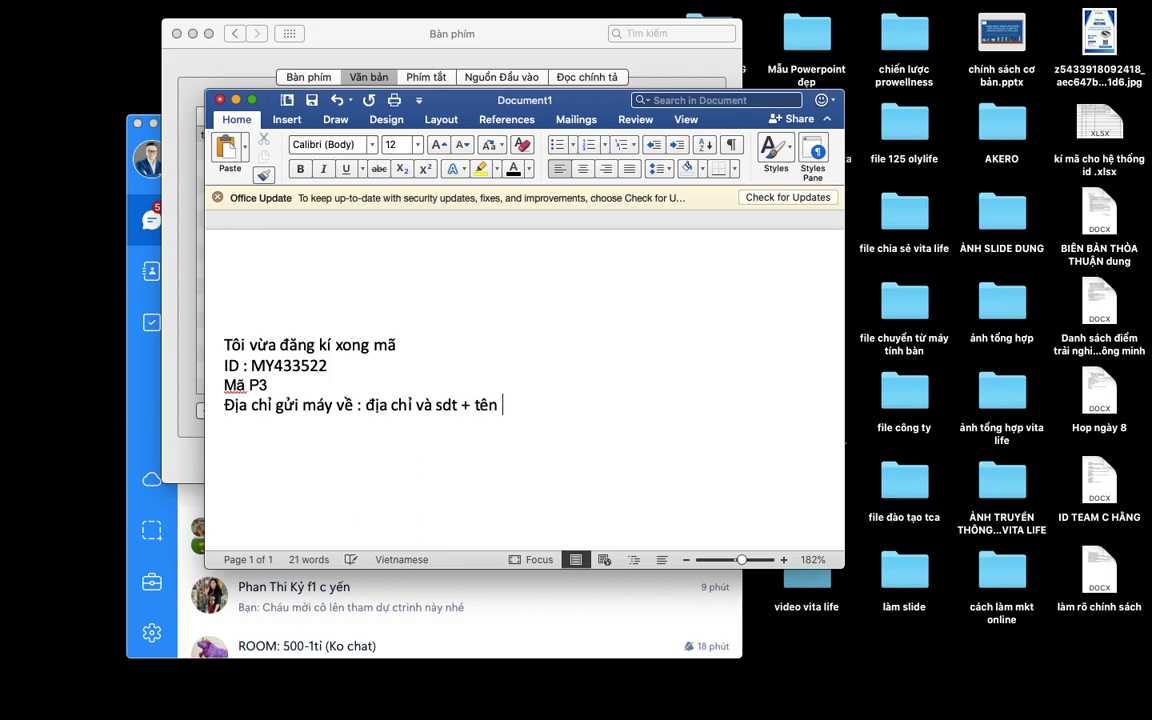
{"action": "type", "text": "Gửi cho "}
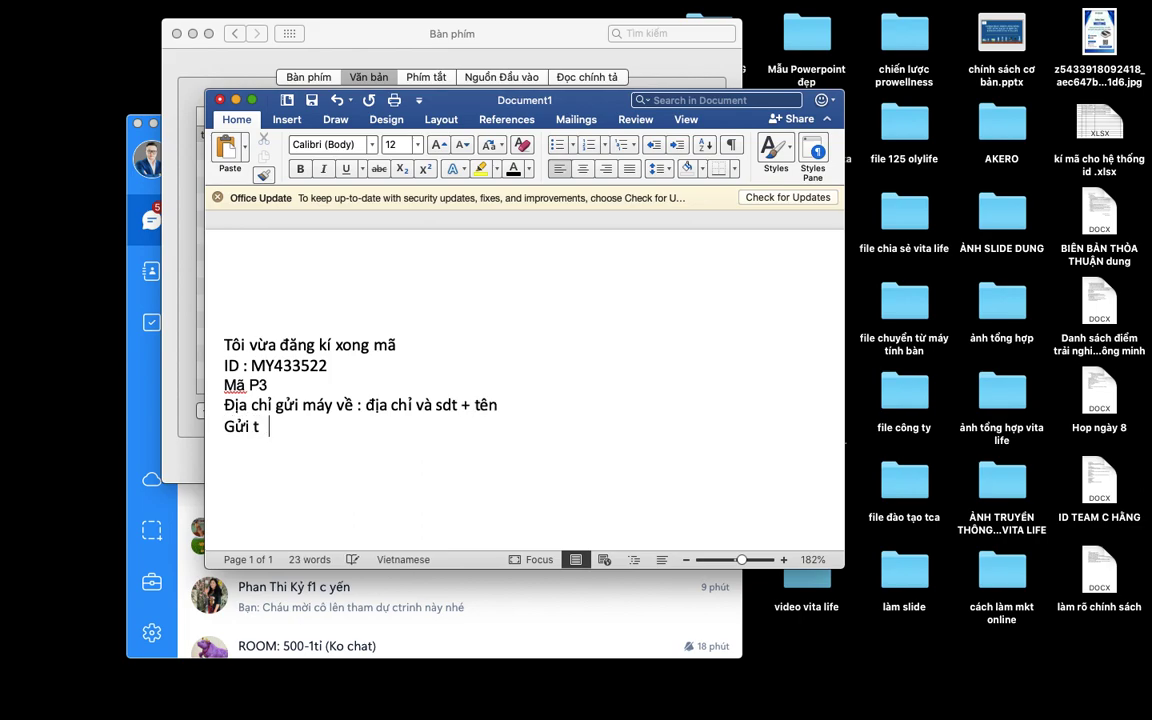
{"action": "type", "text": "người c"}
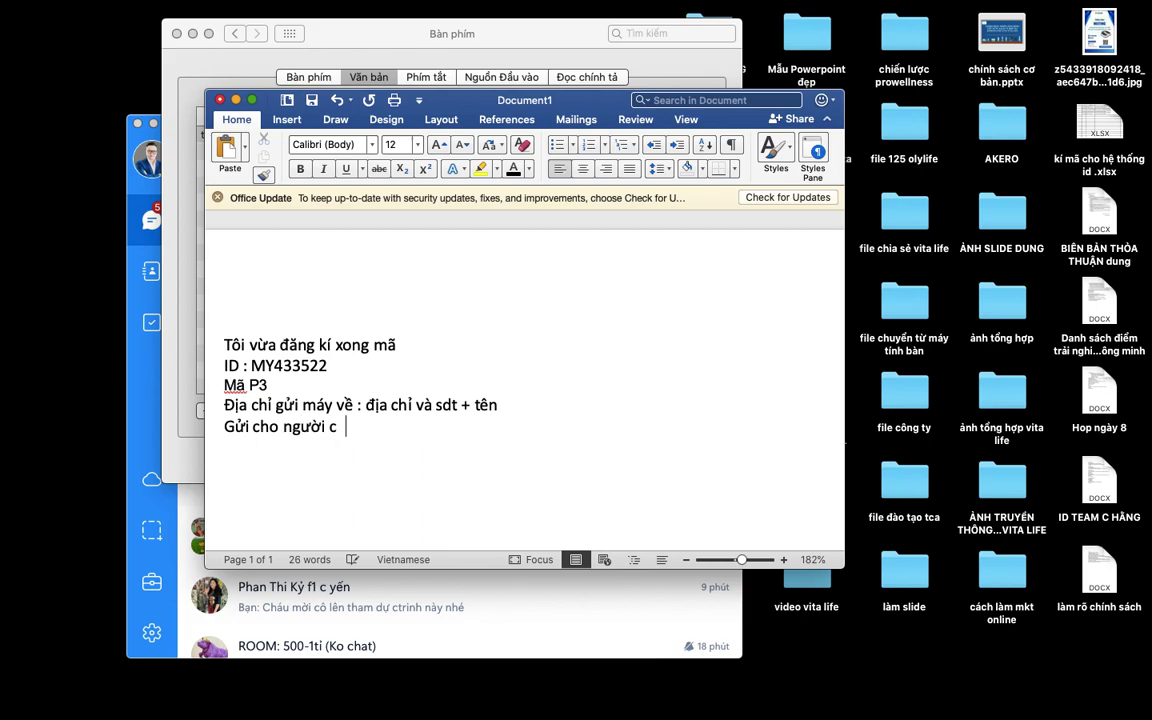
{"action": "type", "text": "huyển m"}
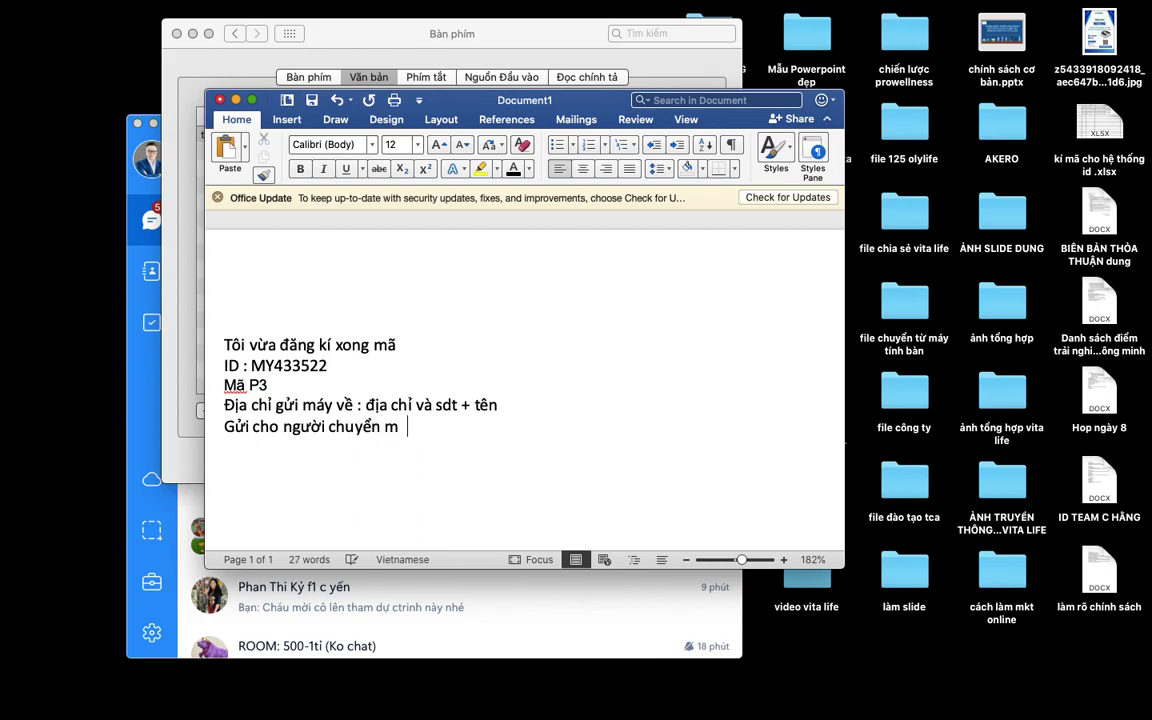
{"action": "type", "text": "áy đầu li"}
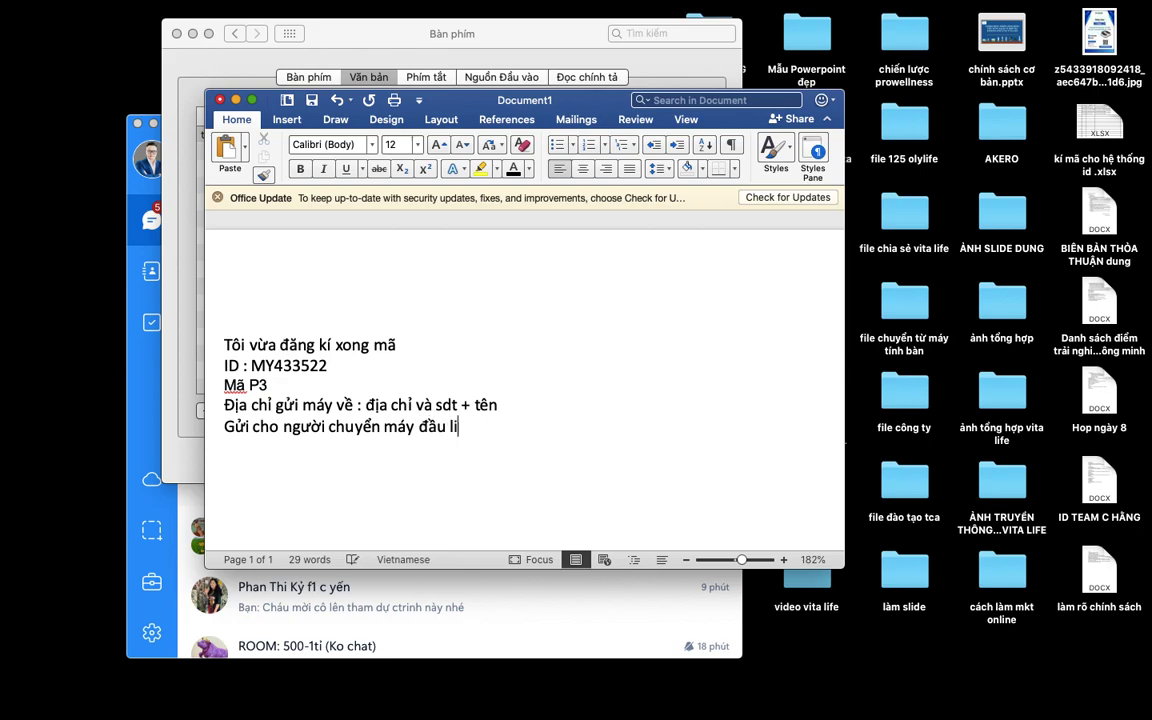
{"action": "type", "text": "ne : Th ắng"}
{"action": "left_click_drag", "start_coordinate": [534, 427], "coordinate": [236, 327]}
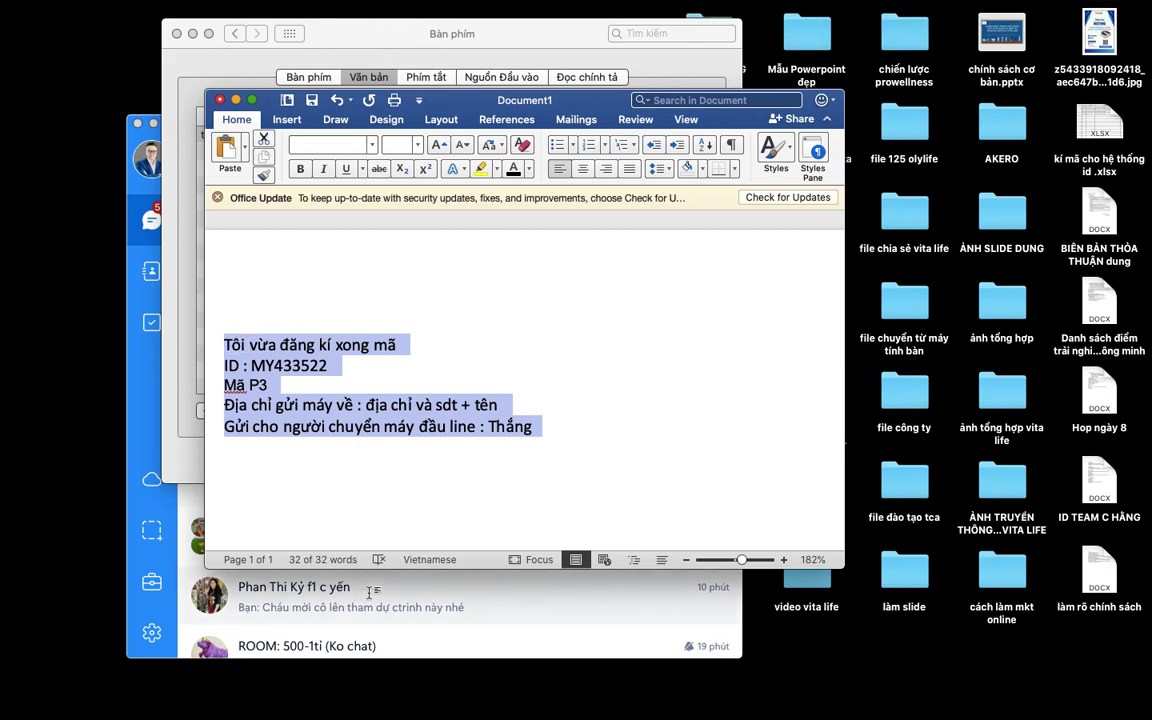
In Chrome, open Data Management > Change Password in the OlyLife portal.
{"action": "mouse_move", "coordinate": [373, 712]}
{"action": "left_click", "coordinate": [274, 690]}
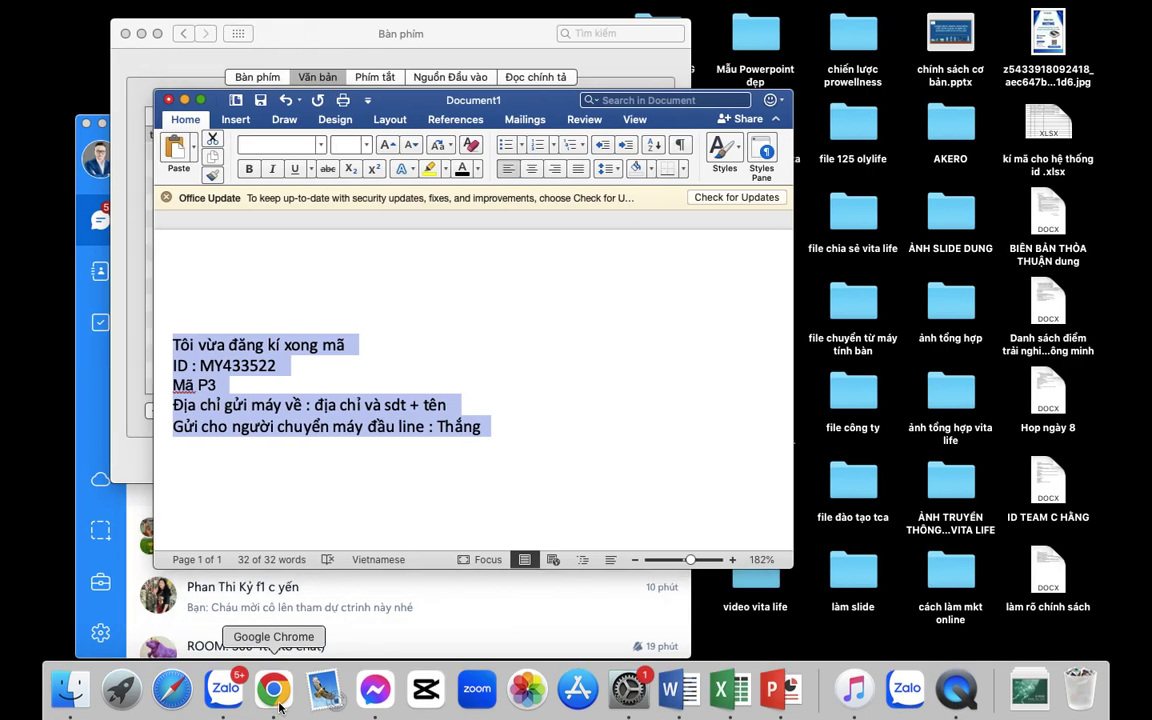
{"action": "left_click", "coordinate": [90, 266]}
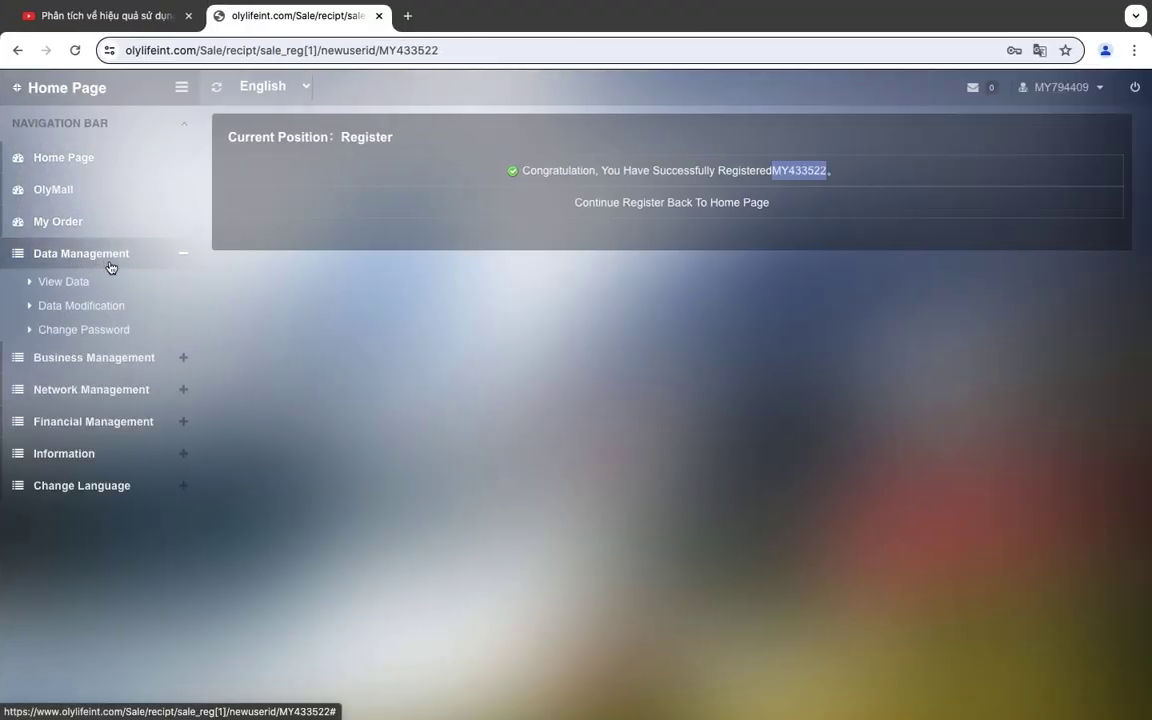
{"action": "left_click", "coordinate": [72, 335]}
Replace the autofilled login password with a new one and confirm it.
{"action": "left_click", "coordinate": [583, 175]}
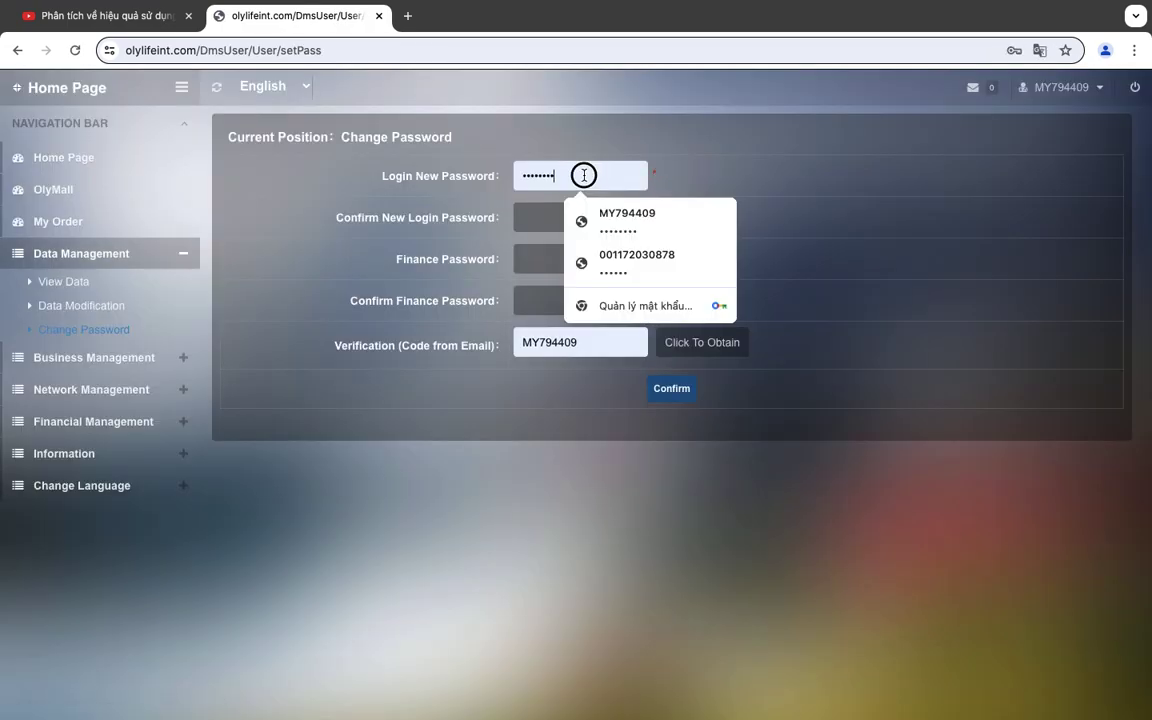
{"action": "left_click", "coordinate": [539, 213]}
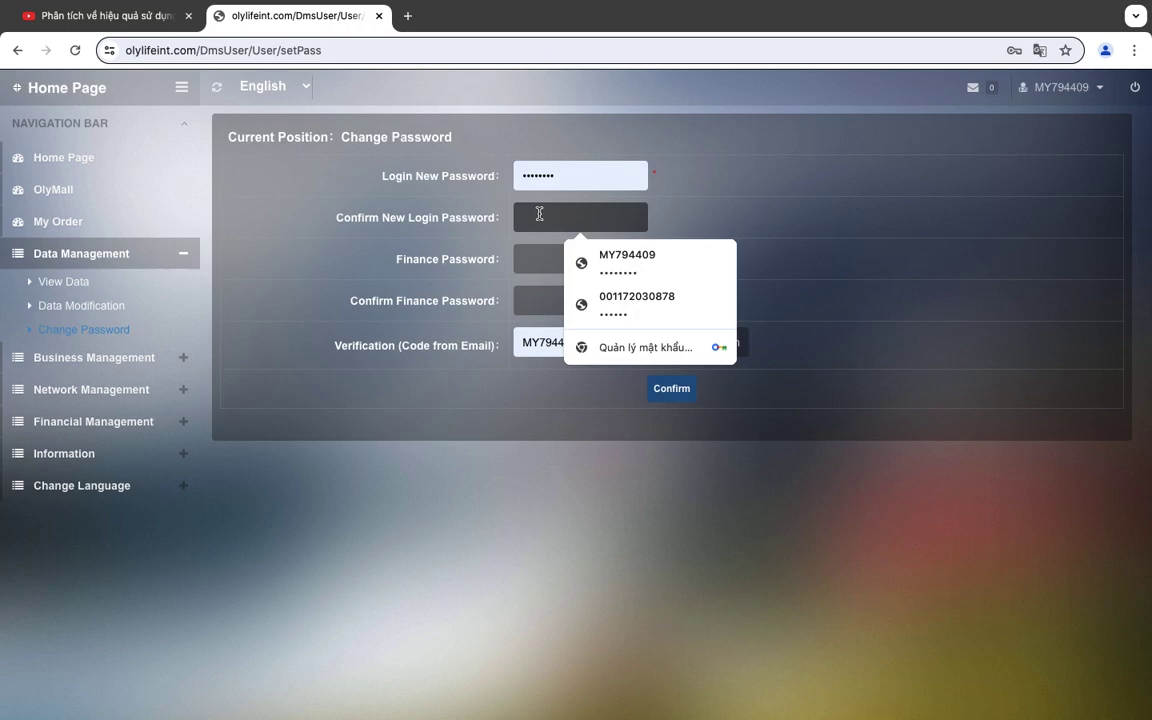
{"action": "left_click", "coordinate": [596, 174]}
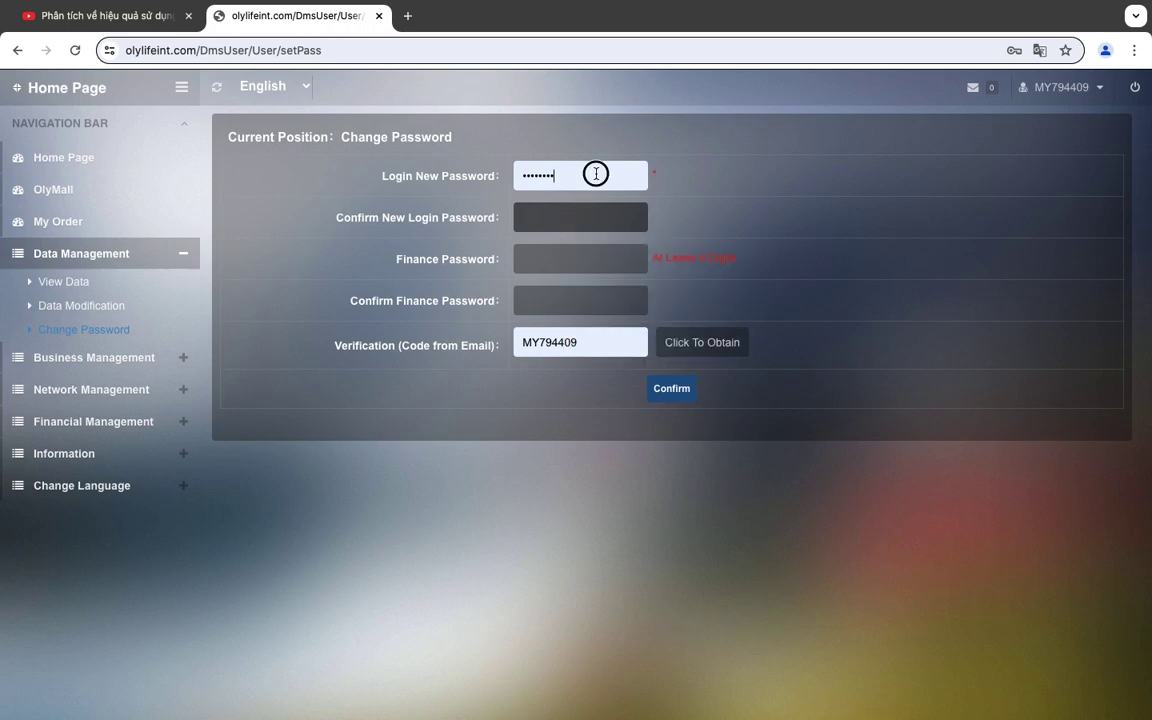
{"action": "left_click_drag", "start_coordinate": [596, 174], "coordinate": [476, 175]}
{"action": "key", "text": "Tab"}
Enter a new finance password and fill in its confirmation field.
{"action": "left_click", "coordinate": [555, 259]}
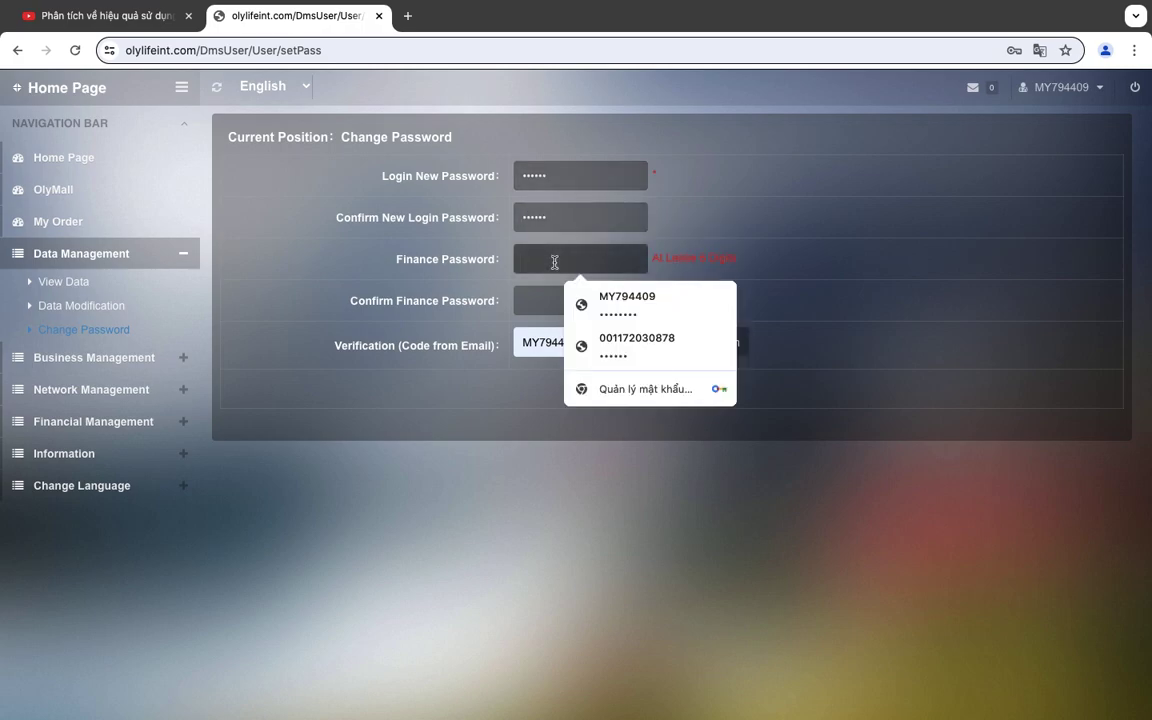
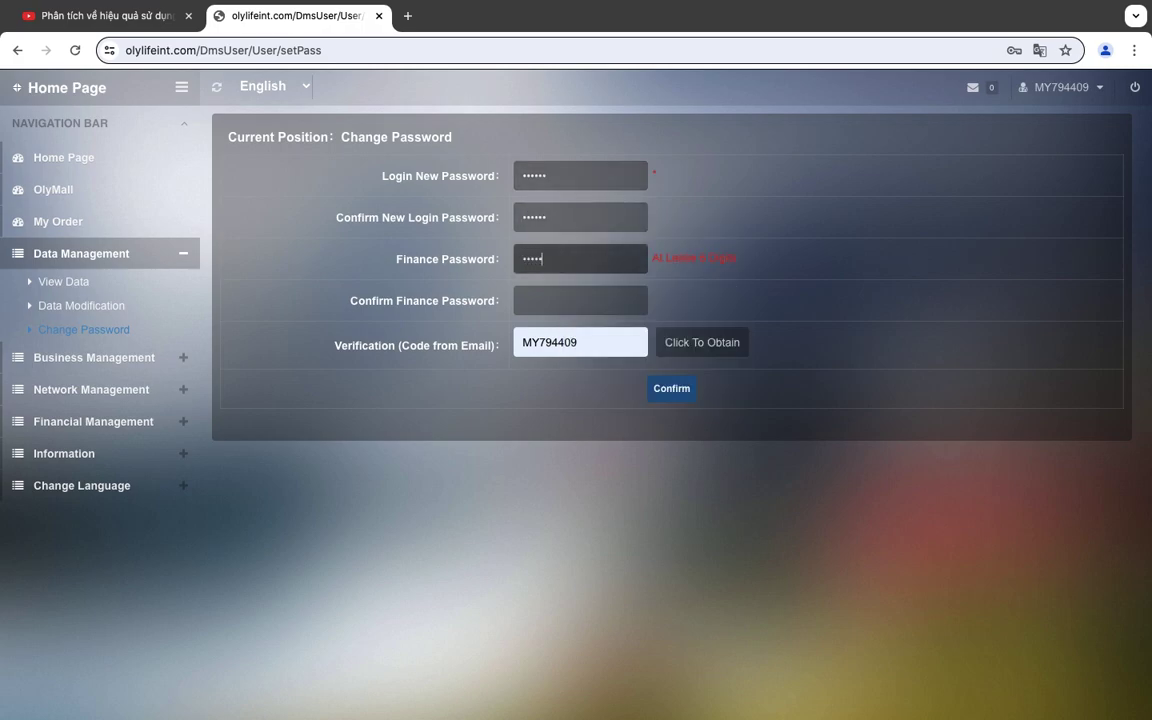
{"action": "left_click", "coordinate": [570, 289]}
{"action": "type", "text": "1"}
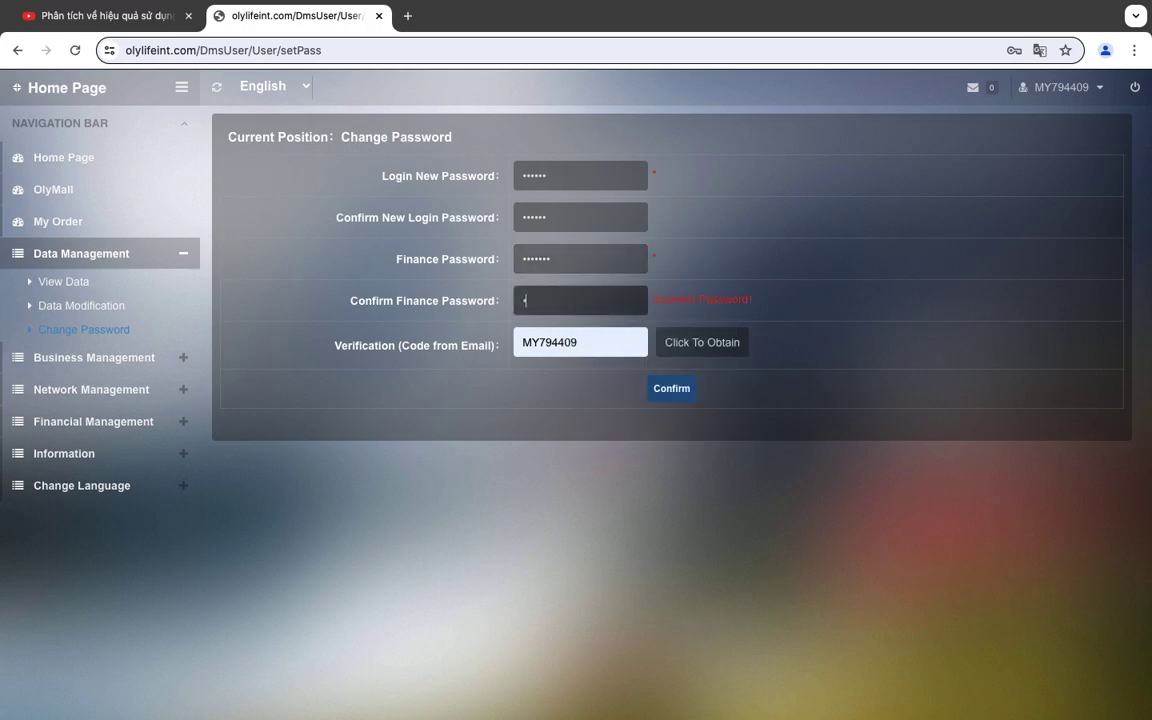
Clear the autofilled Verification field and enter the email verification code.
{"action": "left_click", "coordinate": [597, 347]}
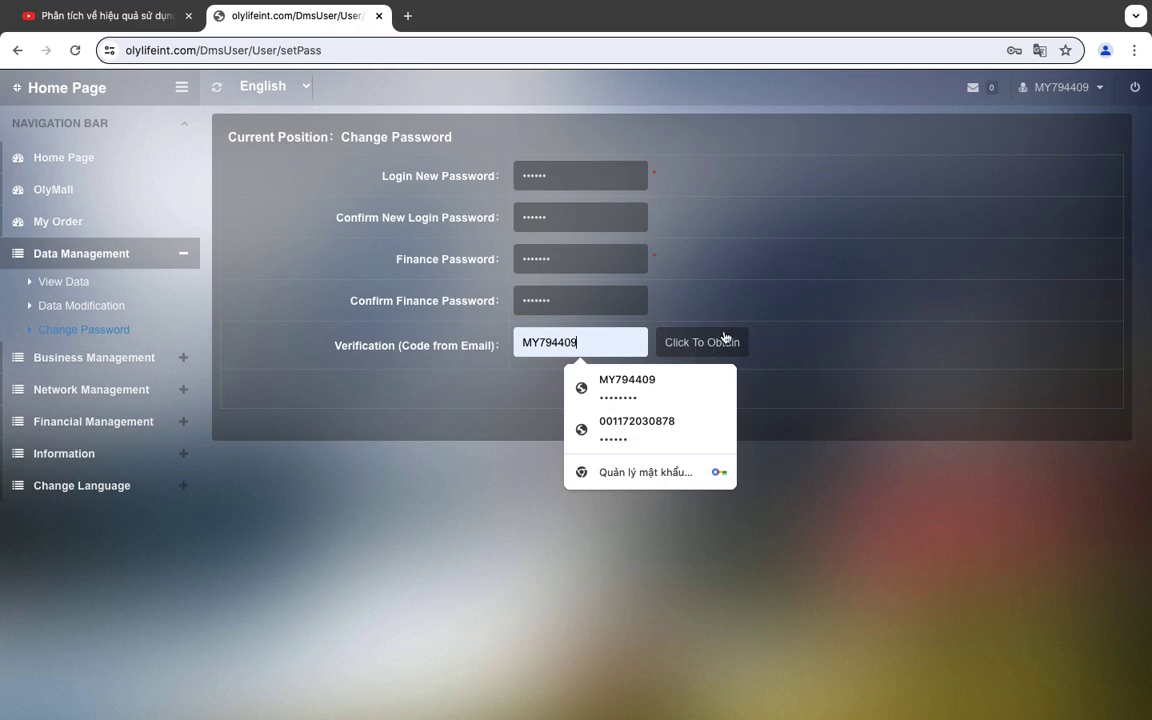
{"action": "key", "text": "super+a"}
{"action": "key", "text": "BackSpace"}
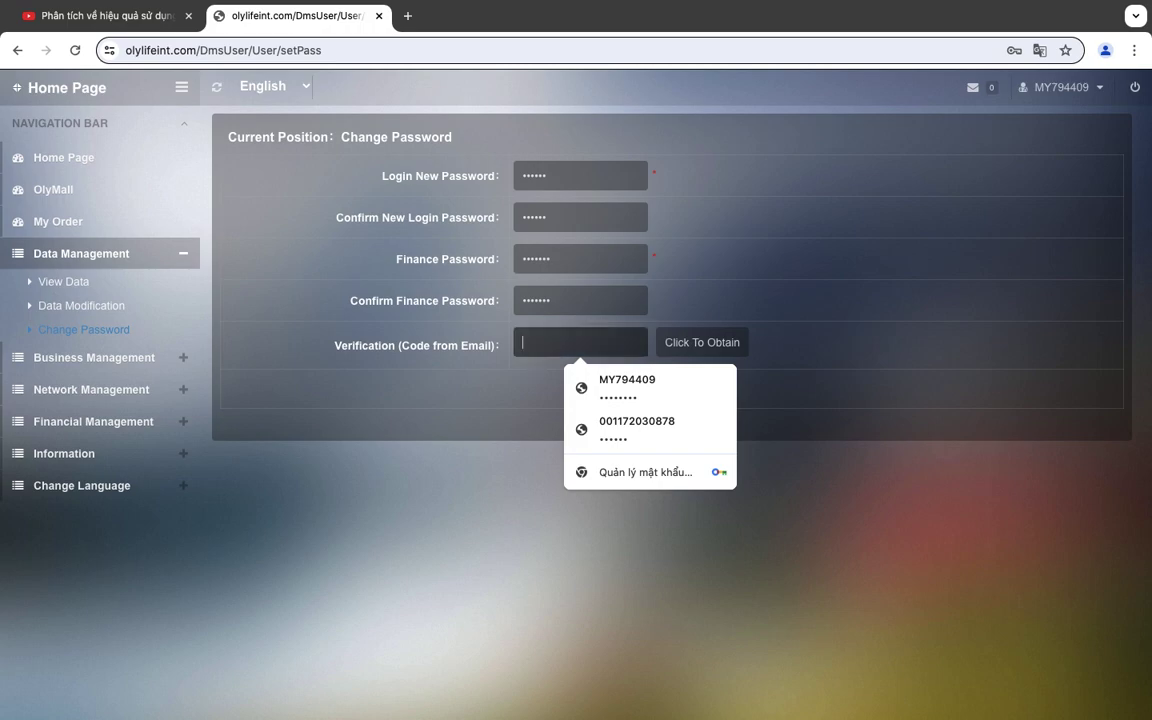
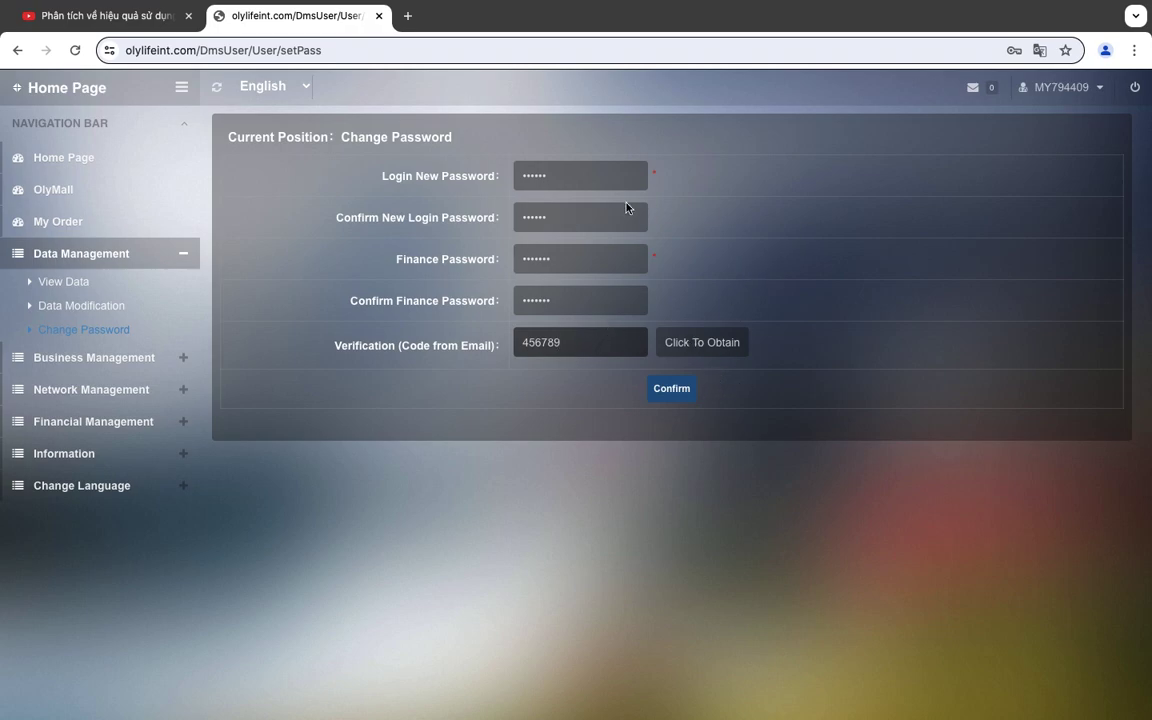
{"action": "mouse_move", "coordinate": [563, 5]}
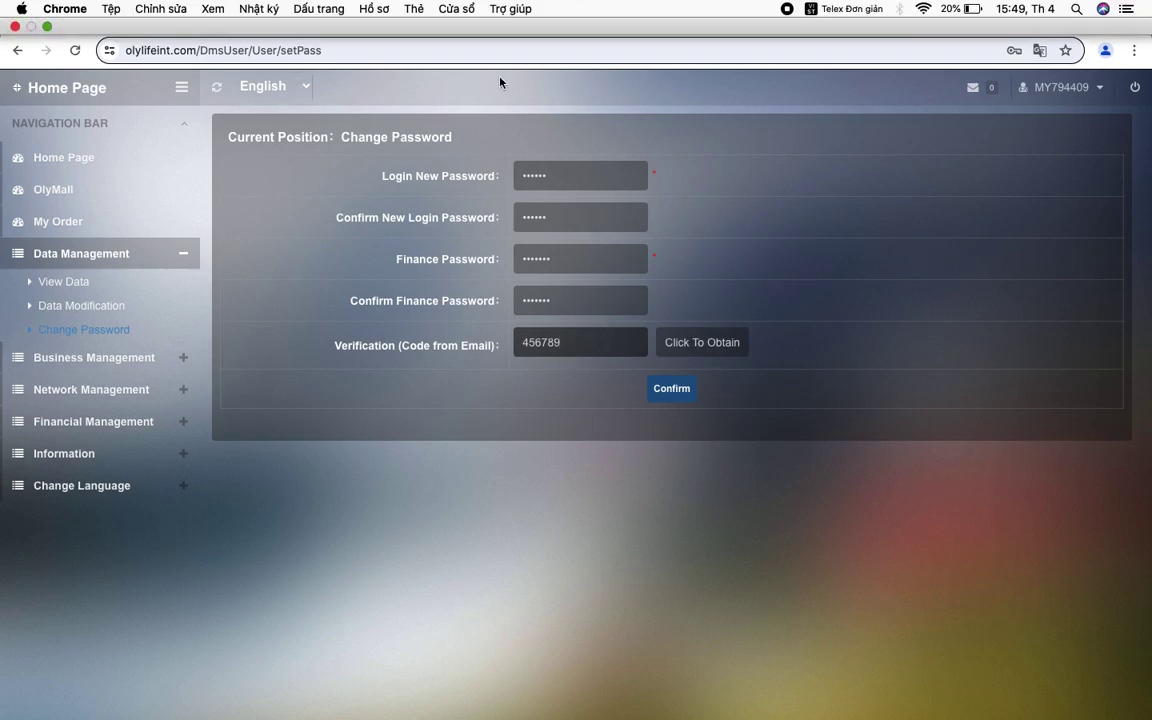